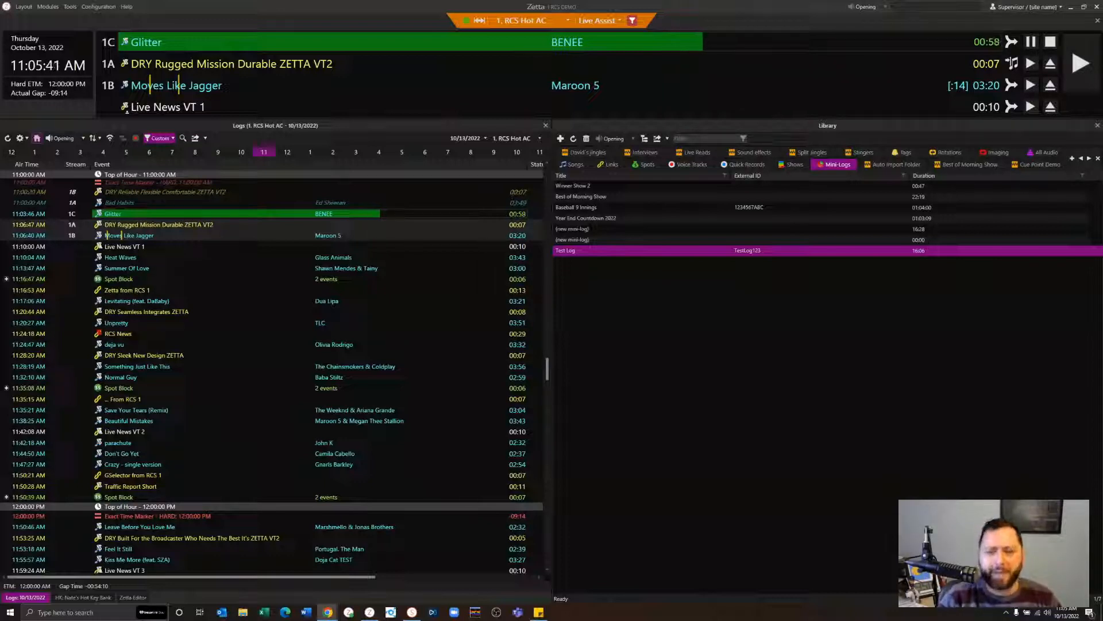
left_click(836, 379)
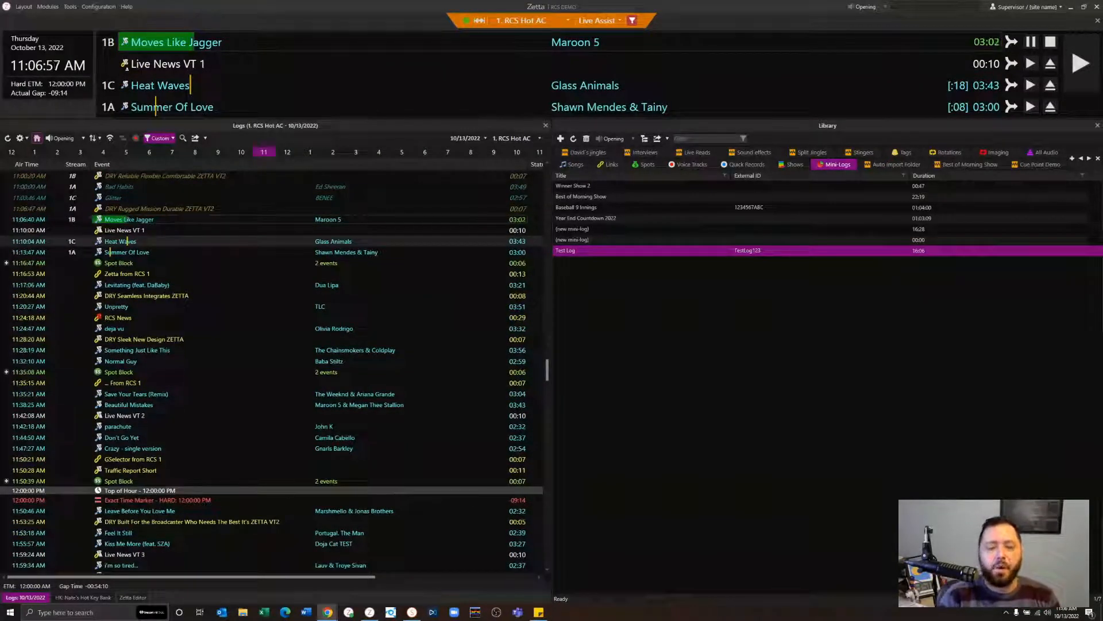
left_click(621, 368)
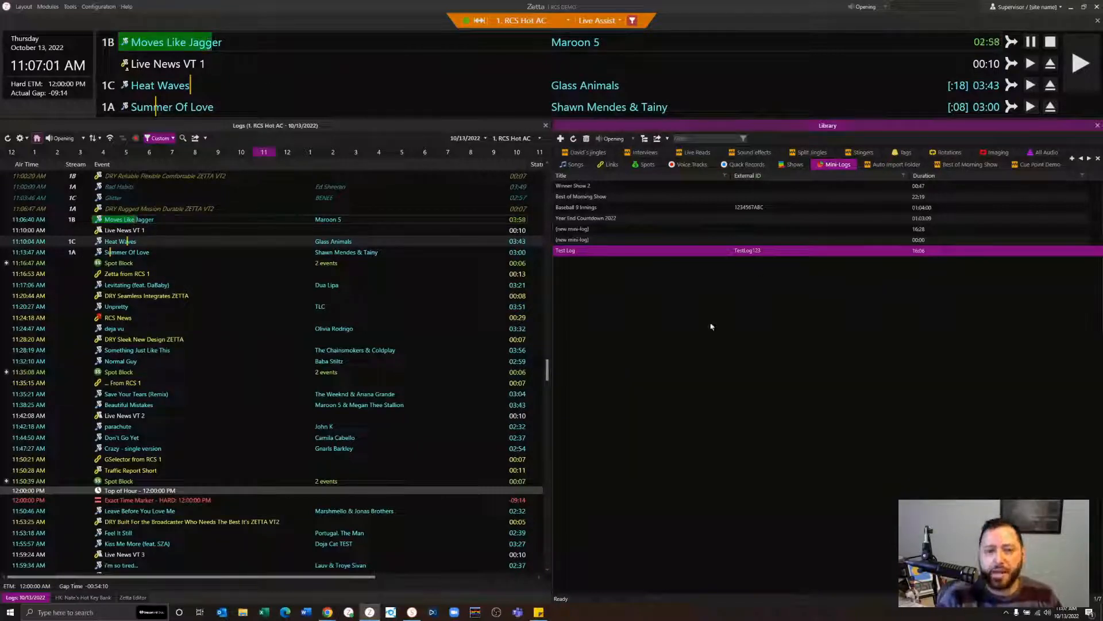
left_click(486, 139)
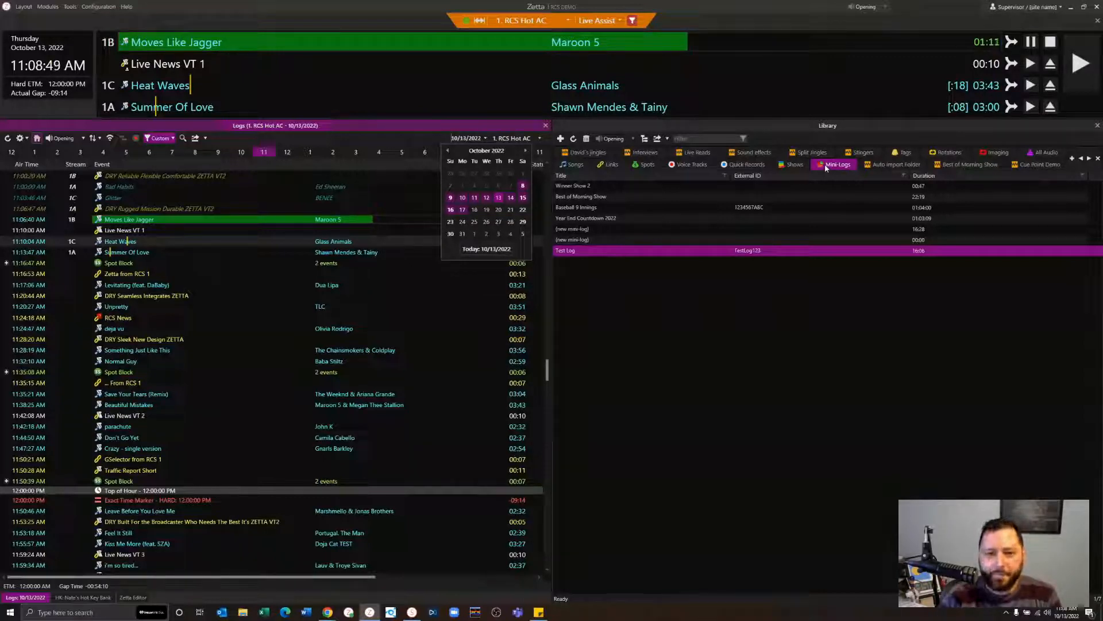
left_click(437, 138)
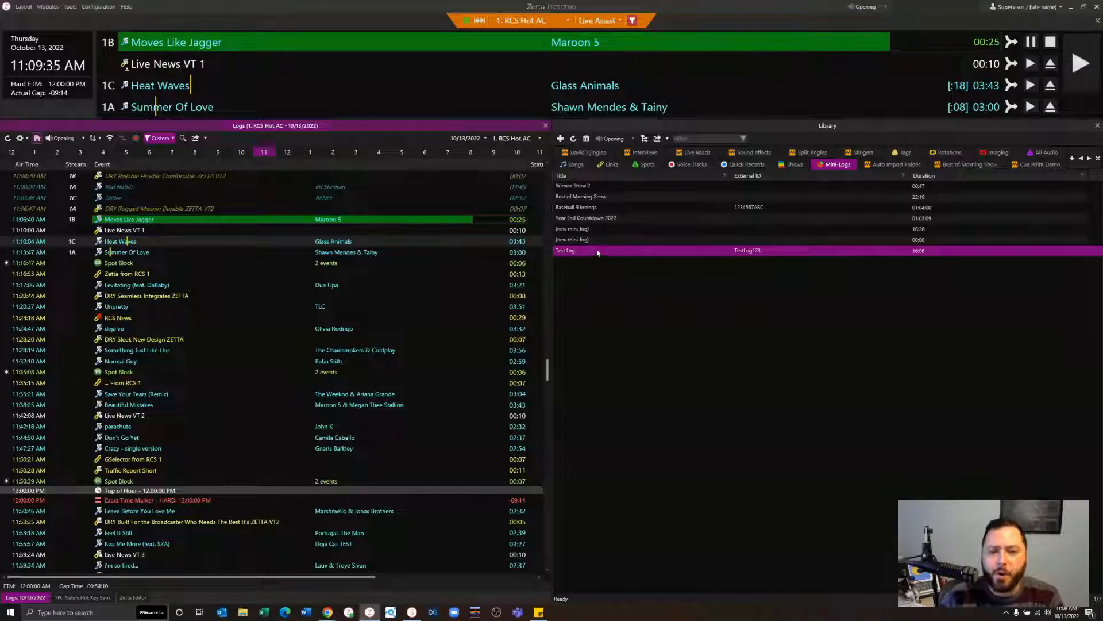
Step: Open the empty new mini-log, name it RCS Live and set its external ID to RCSLive
double_click(581, 239)
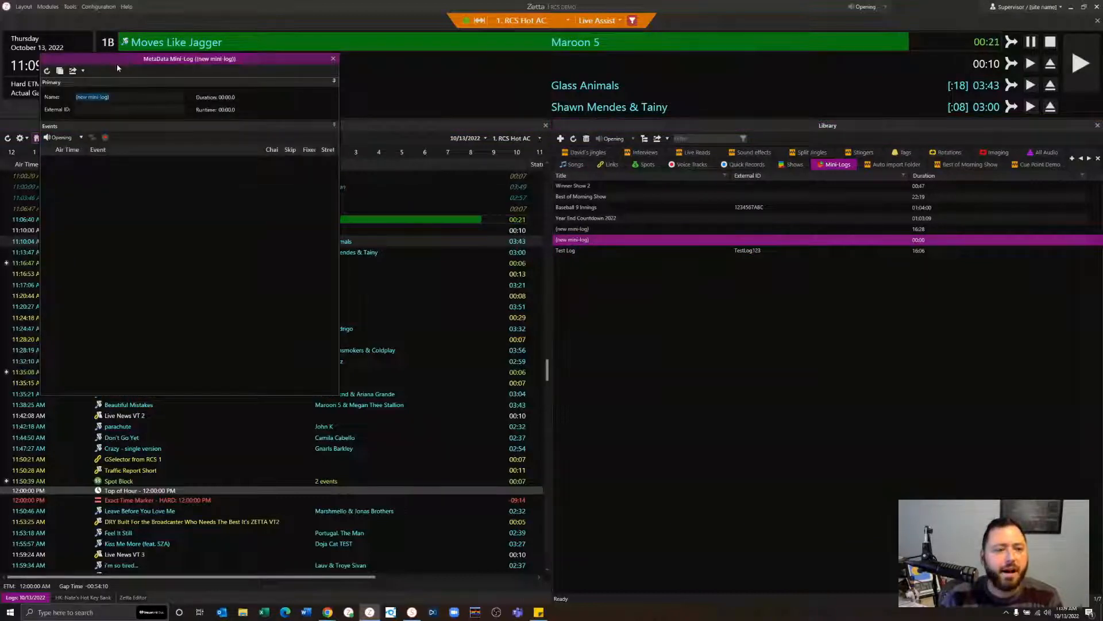
left_click(105, 97)
left_click_drag(109, 96, 48, 95)
key("BackSpace")
type("RCS Live")
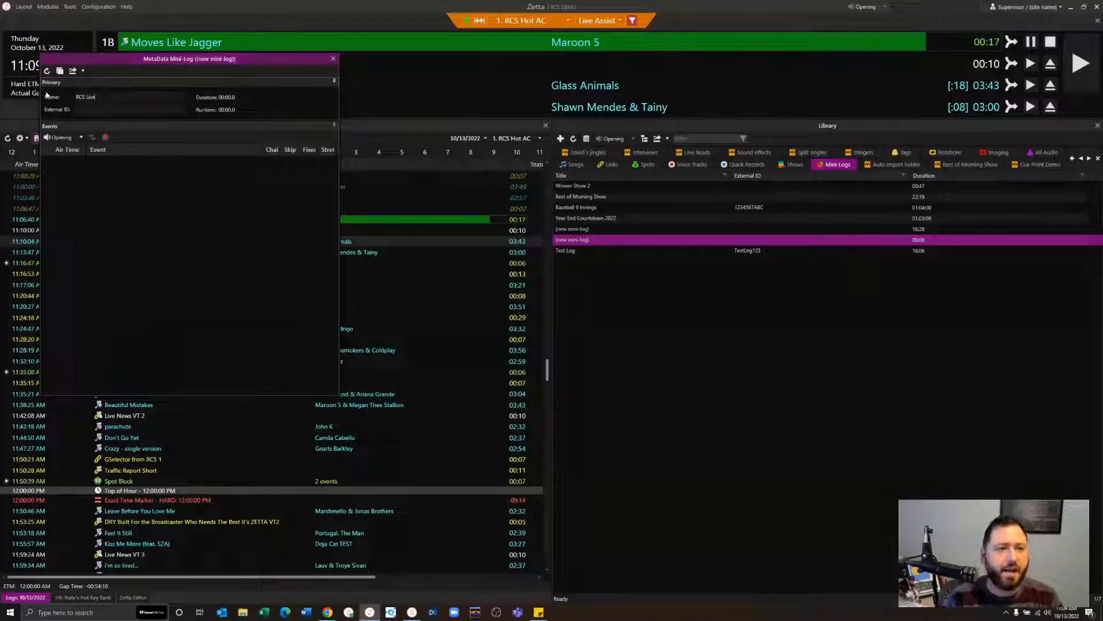
left_click(102, 112)
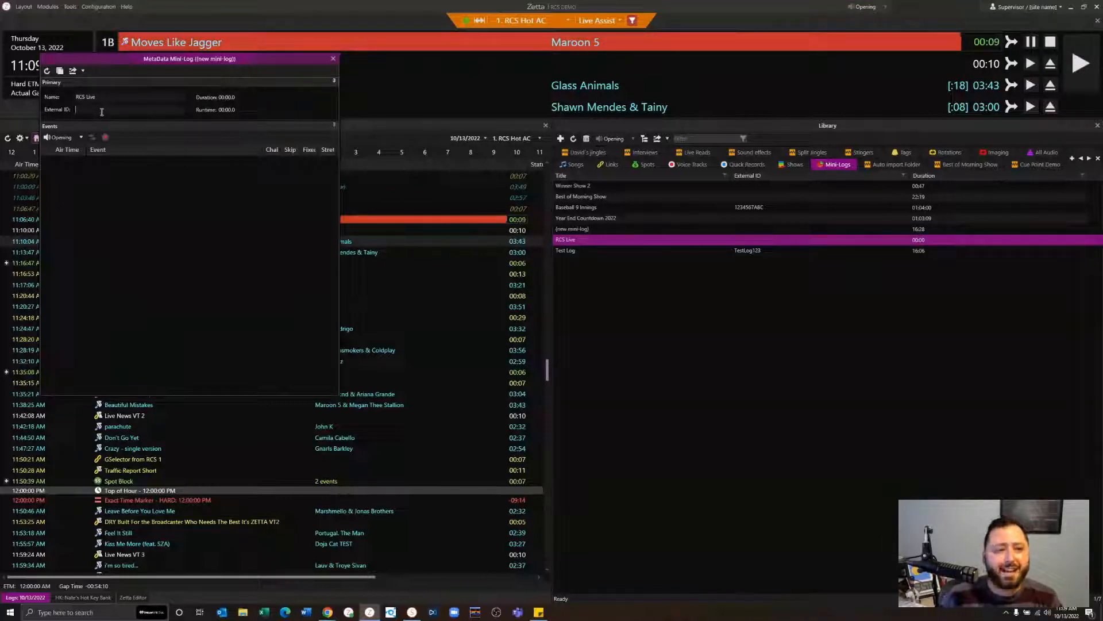
type("RCSLive")
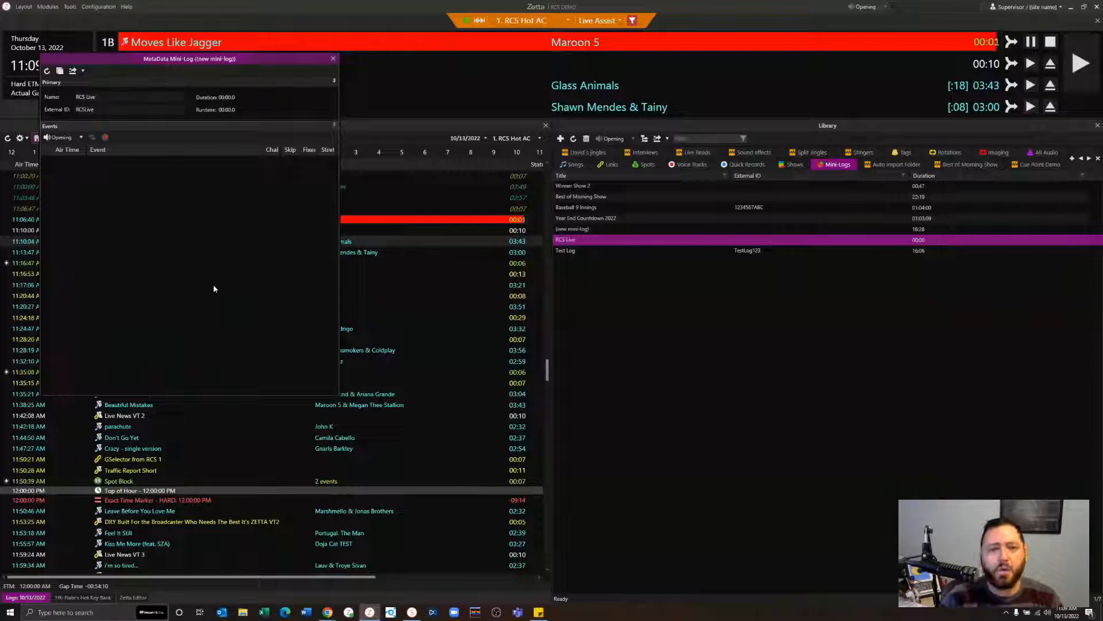
Step: List all songs in the library with * and add Peaches, Mood Ring and Take My Breath to the RCS Live mini-log
left_click(573, 164)
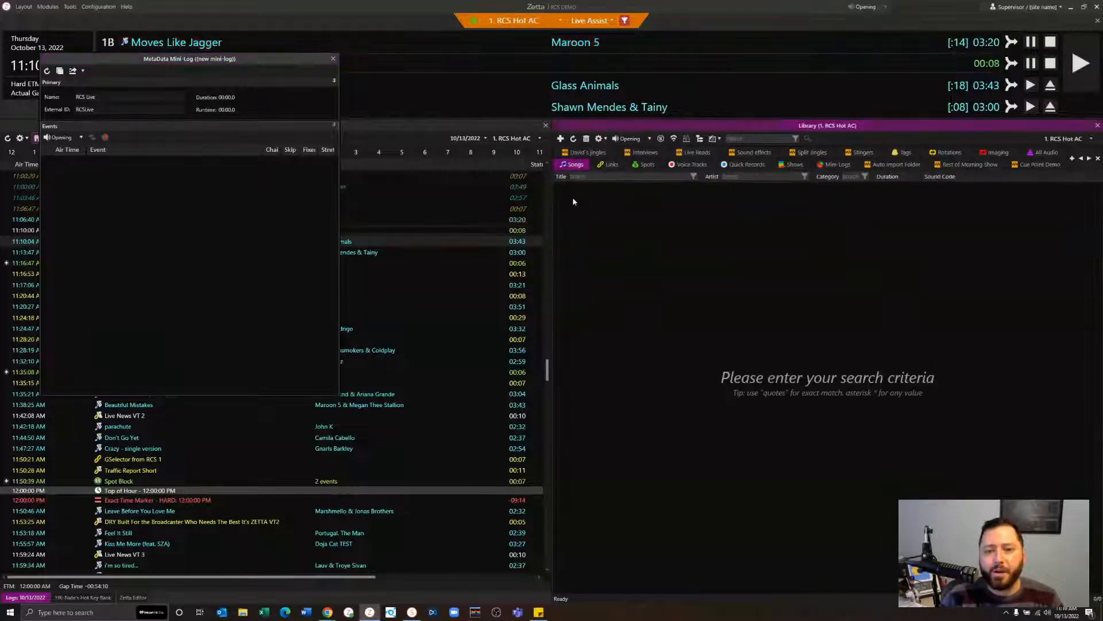
left_click(583, 177)
type("*")
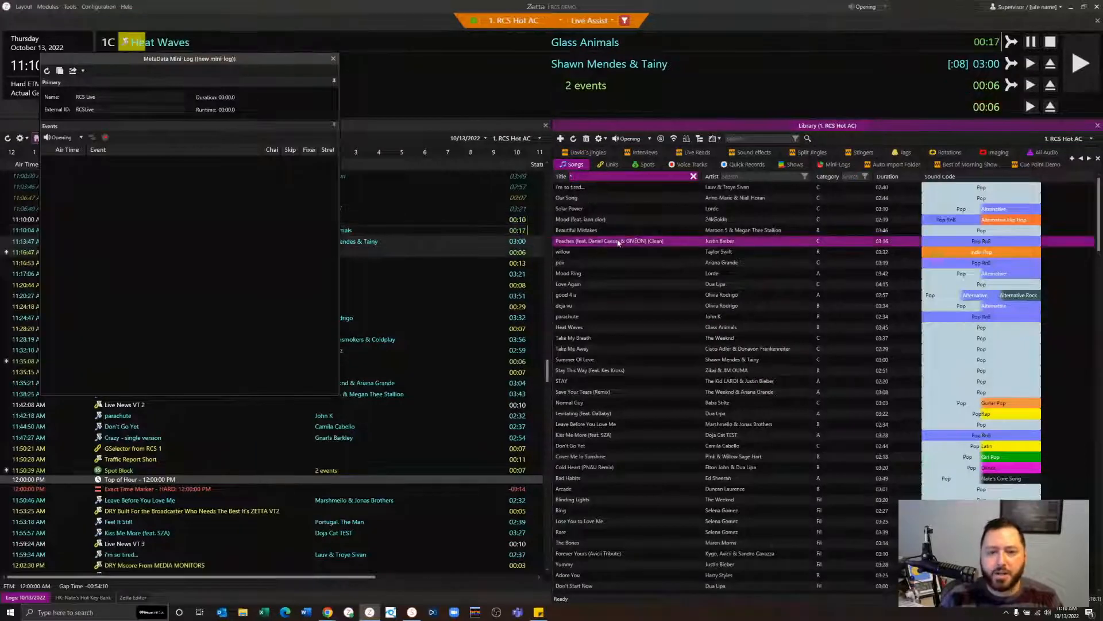
left_click(618, 275, "ctrl")
left_click(603, 338, "ctrl")
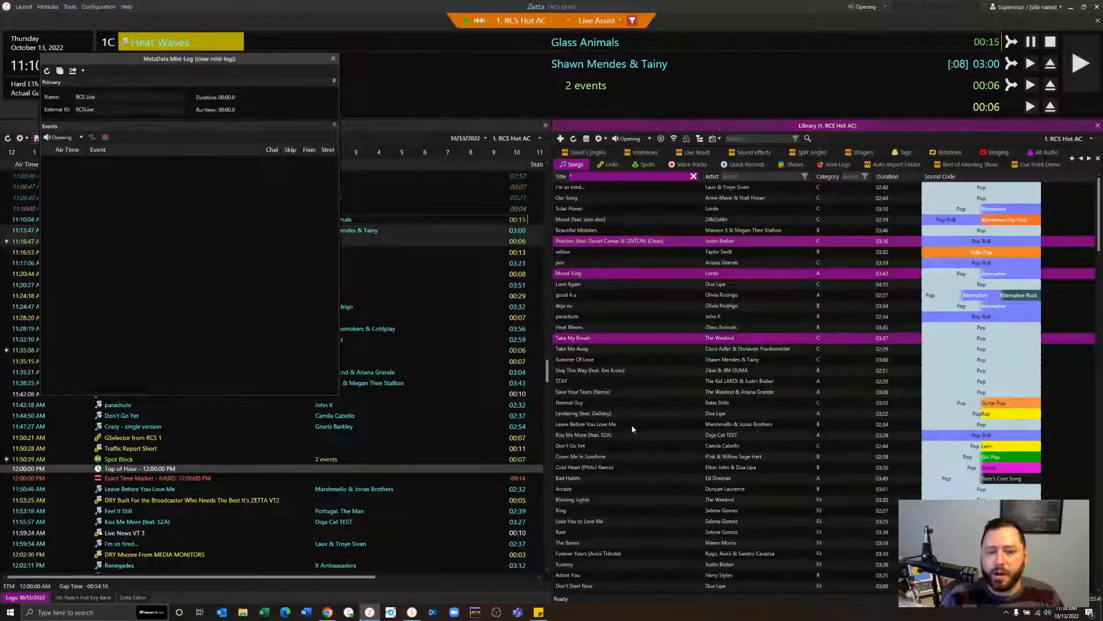
left_click_drag(602, 245, 131, 298)
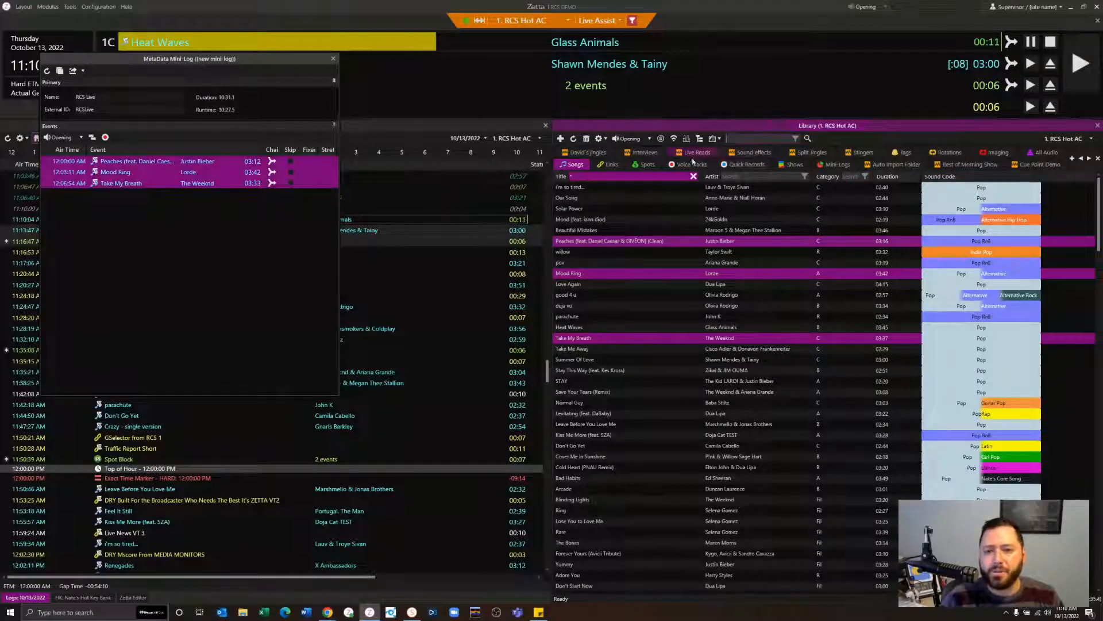
Step: Switch the song library to the full list, filter it by beyonce and add Crazy in Love to the end of the mini-log
left_click(605, 139)
left_click(610, 150)
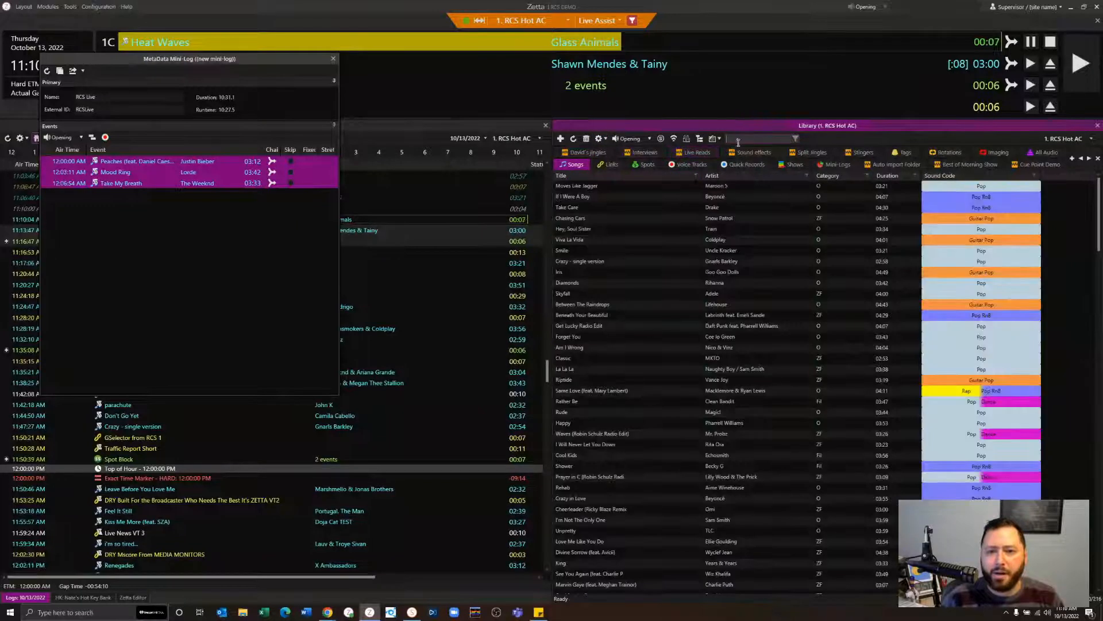
left_click(740, 139)
type("beyonce")
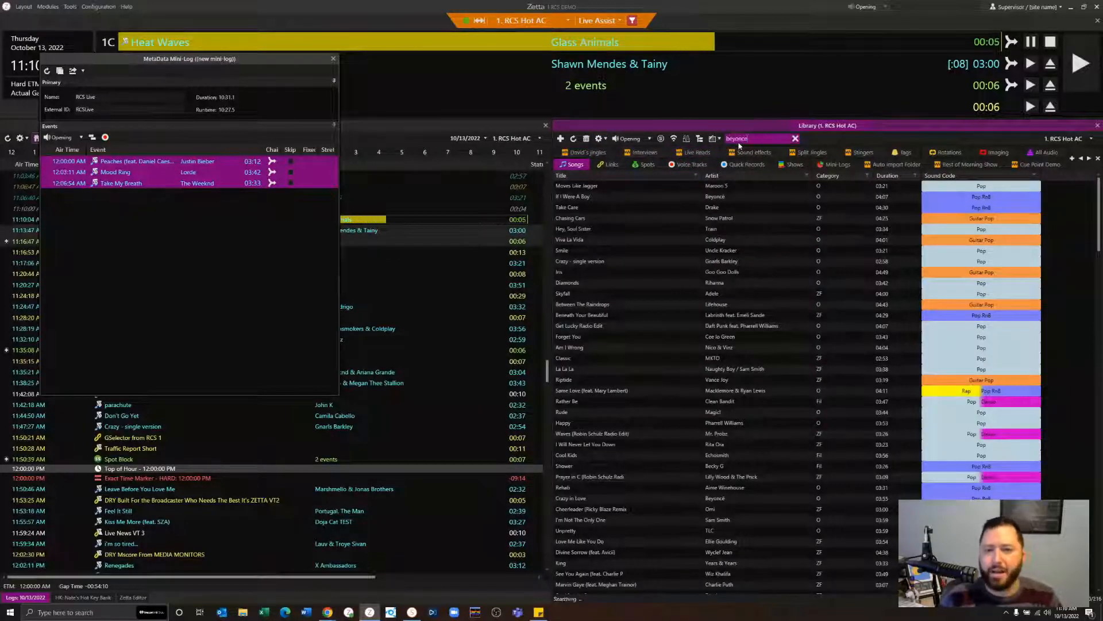
left_click(655, 198)
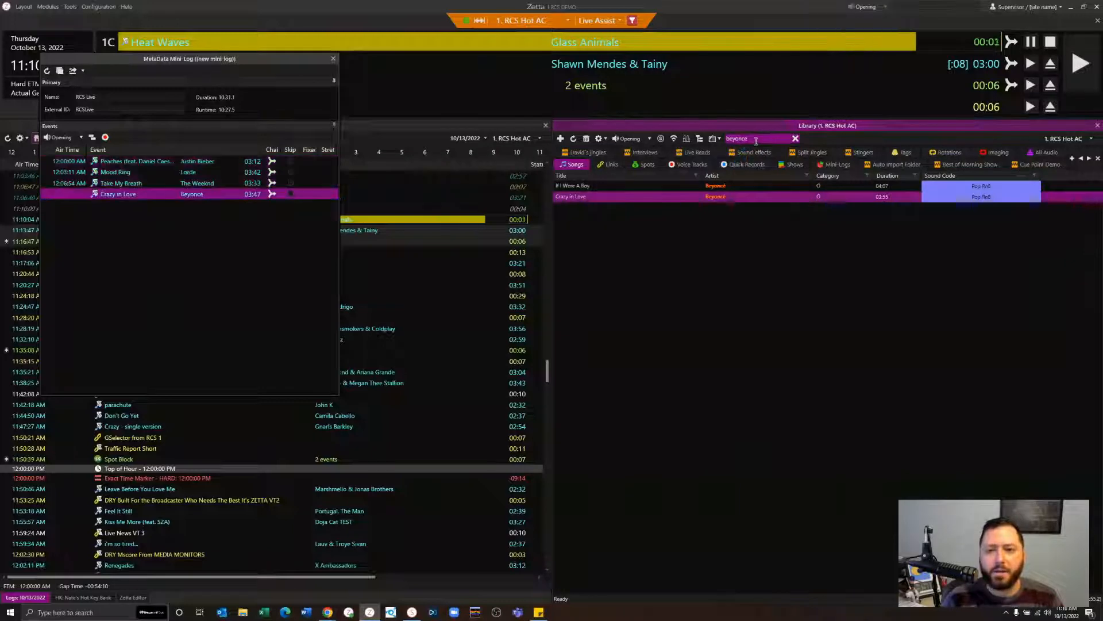
Step: Filter the song library by guitar and add Chasing Cars to the end of the mini-log
key("BackSpace")
type("guitar")
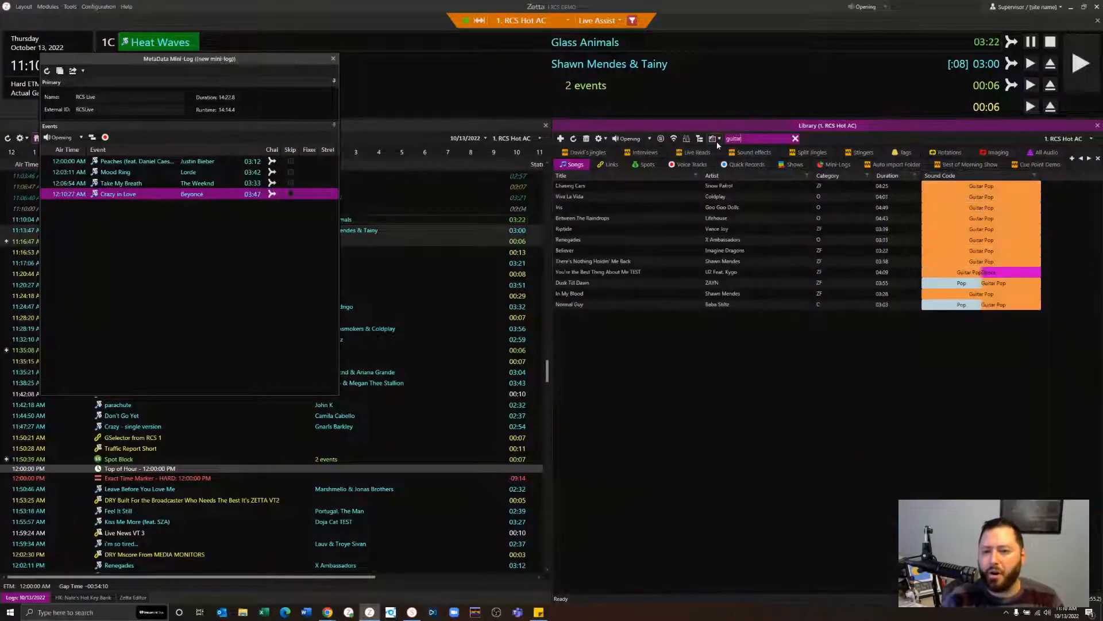
left_click(983, 189)
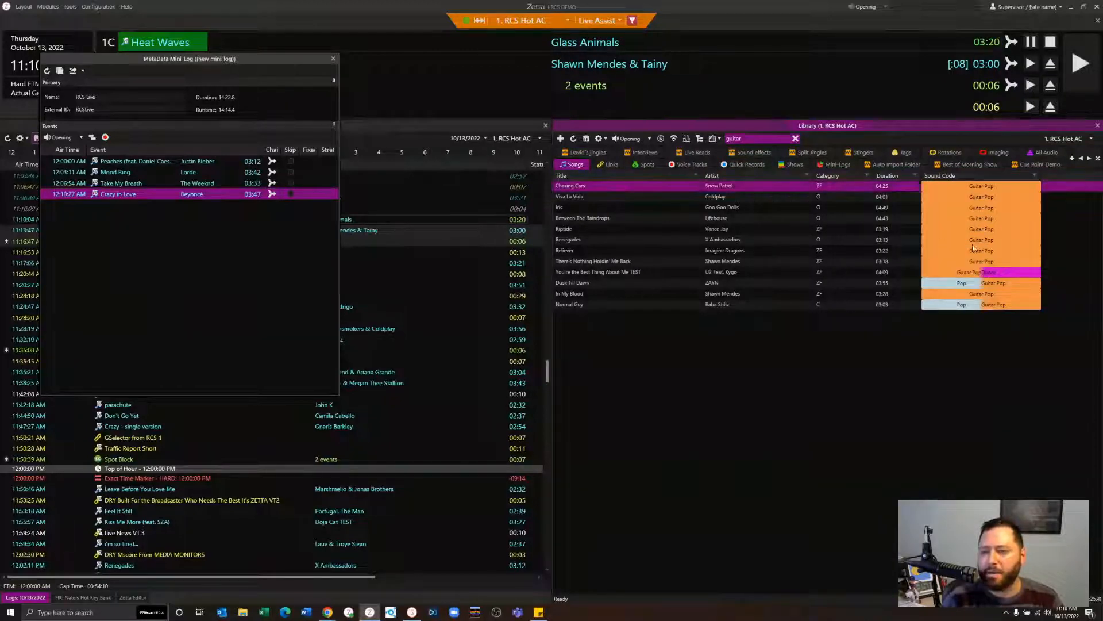
left_click_drag(590, 185, 188, 222)
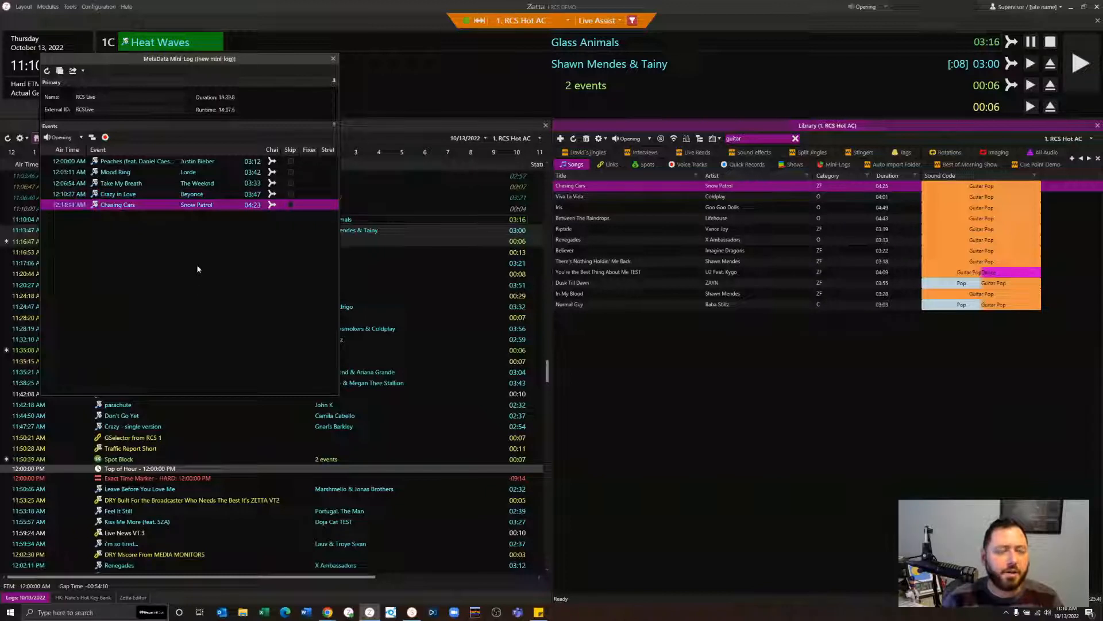
Step: Move Chasing Cars above Crazy in Love in the mini-log
left_click(203, 172)
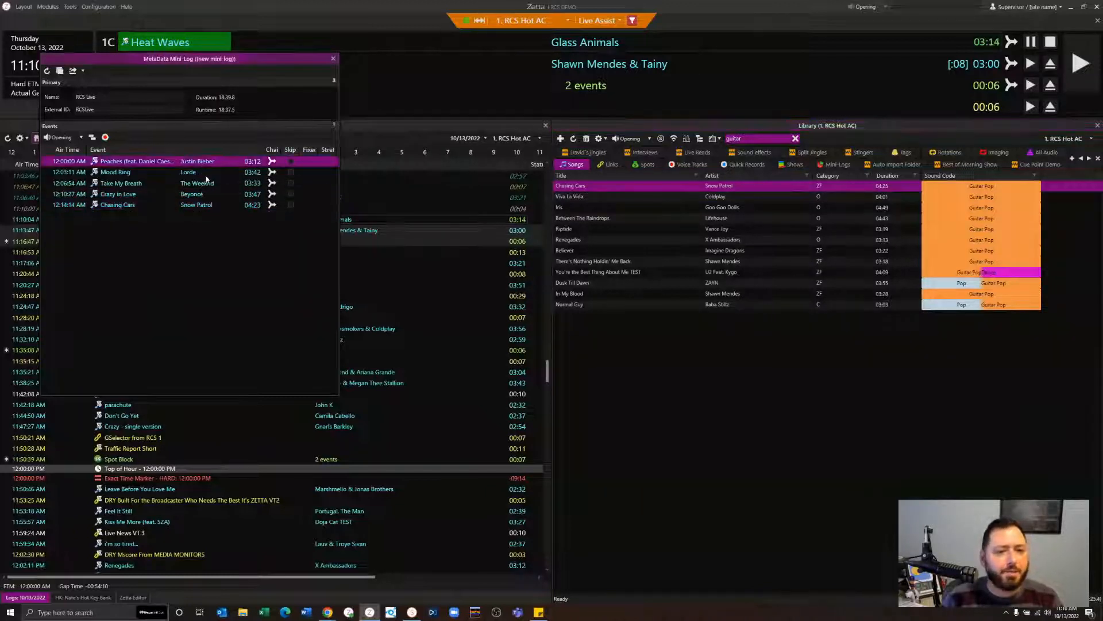
left_click(205, 184)
left_click(201, 195)
left_click(199, 206)
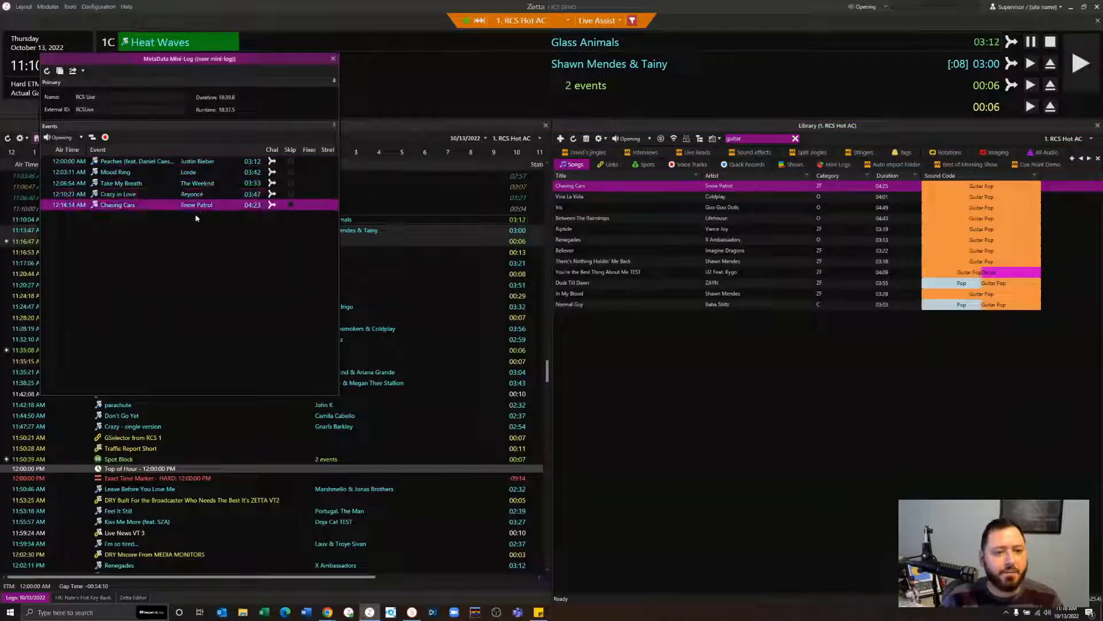
left_click_drag(198, 209, 207, 194)
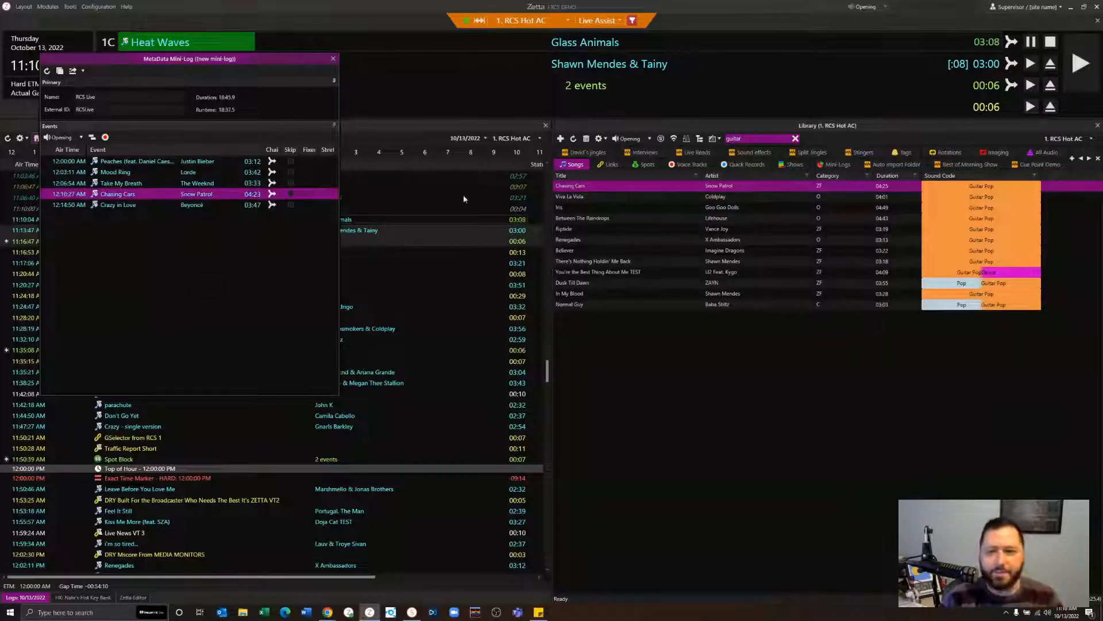
Step: Insert the links Zetta High Tech Zetta2GO 1 before Take My Breath and Zetta High Tech Zetta2GO 2 before Crazy in Love
left_click(608, 164)
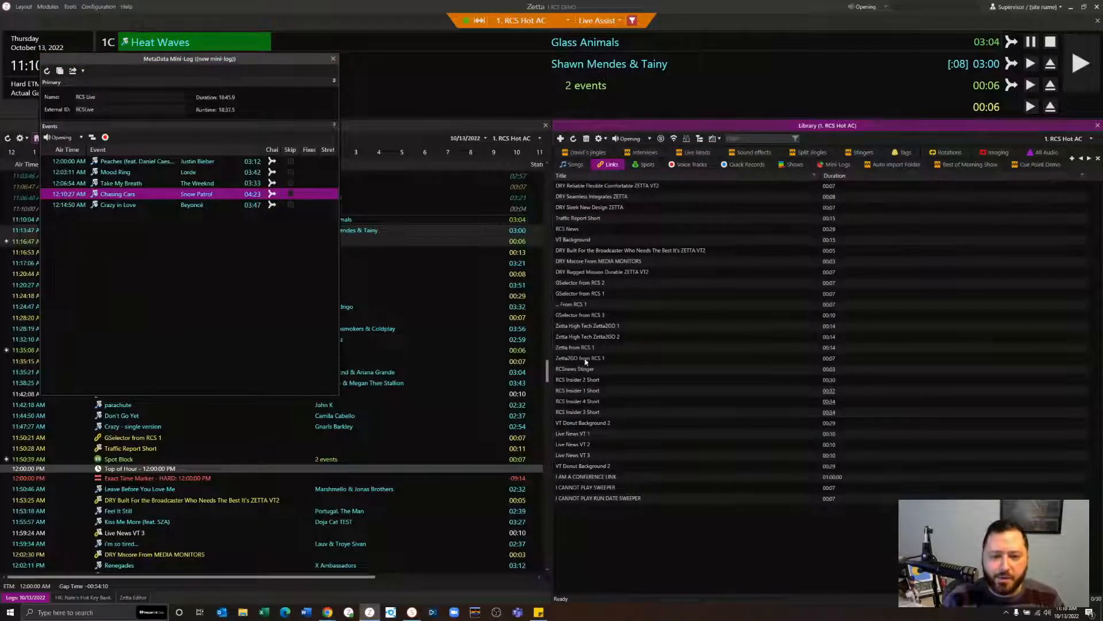
left_click_drag(586, 325, 150, 185)
left_click_drag(602, 337, 106, 214)
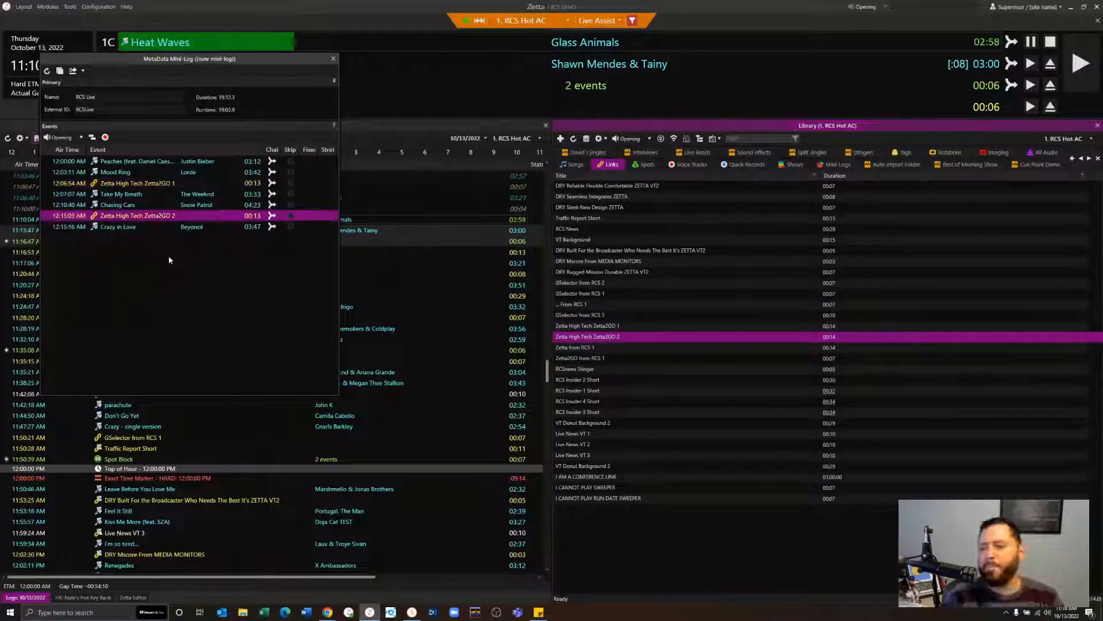
Step: Enlarge the mini-log window and record a voice track between Peaches and Mood Ring
left_click(340, 397)
left_click_drag(340, 396, 1088, 592)
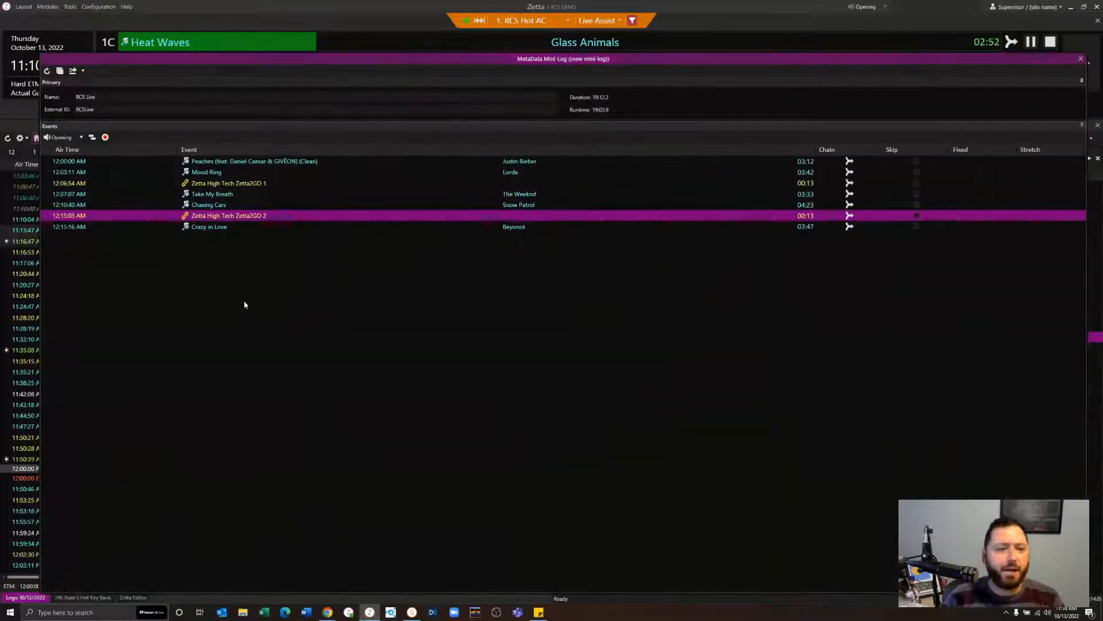
left_click(207, 172)
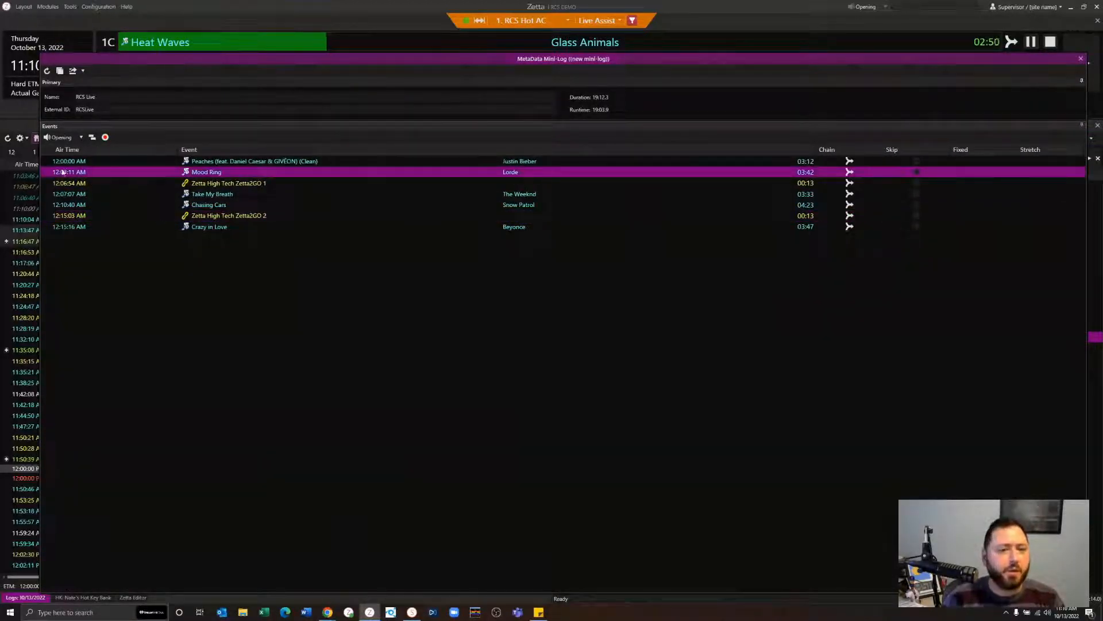
left_click(106, 138)
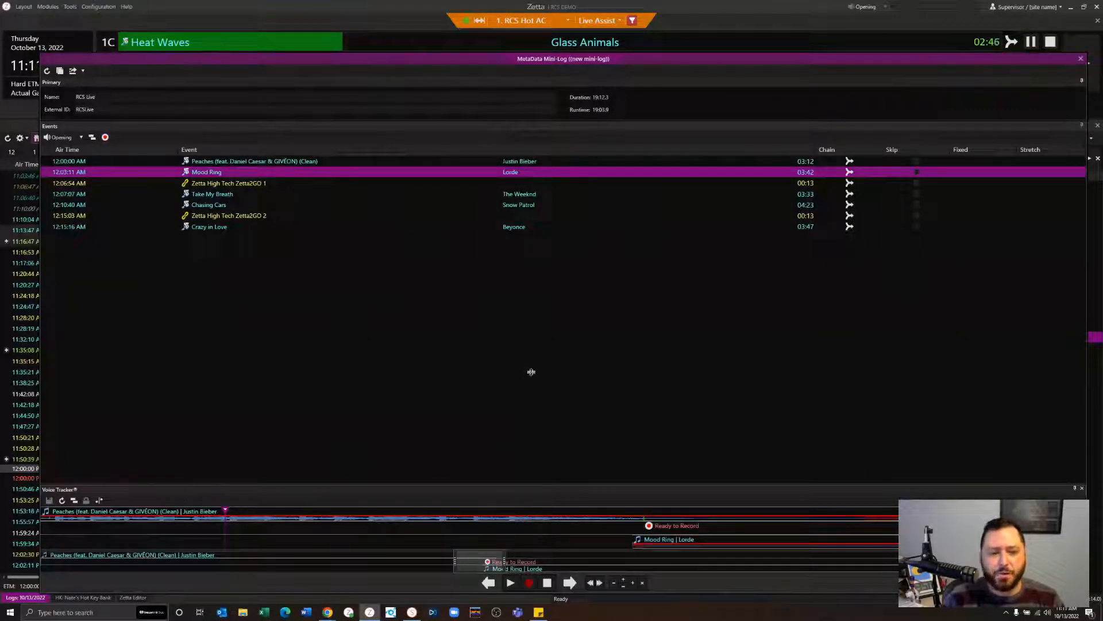
left_click_drag(531, 378, 530, 355)
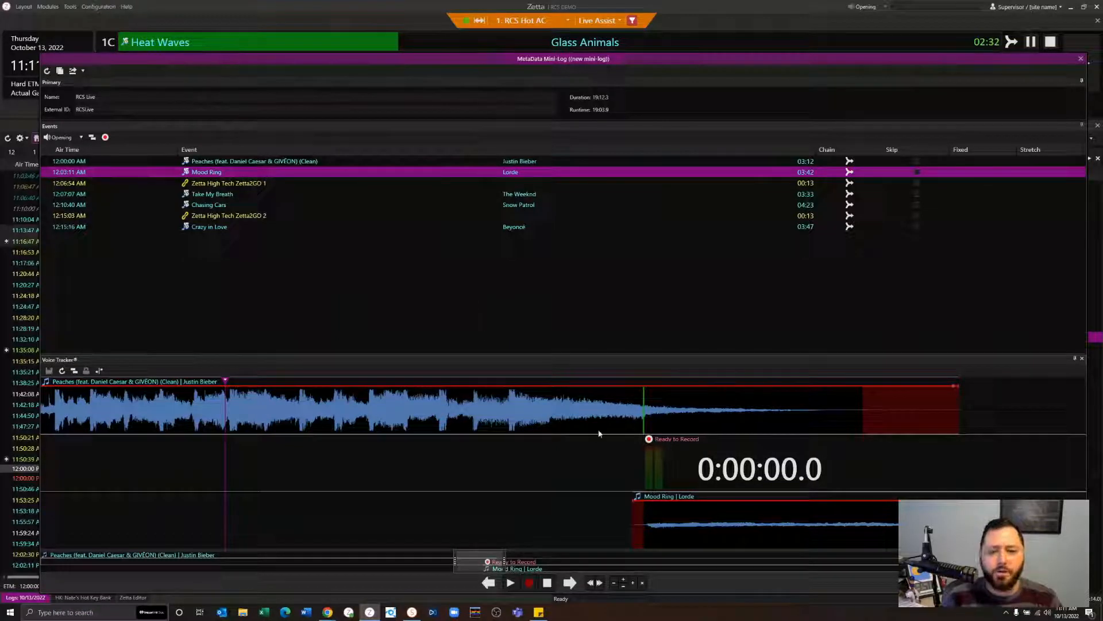
left_click(529, 582)
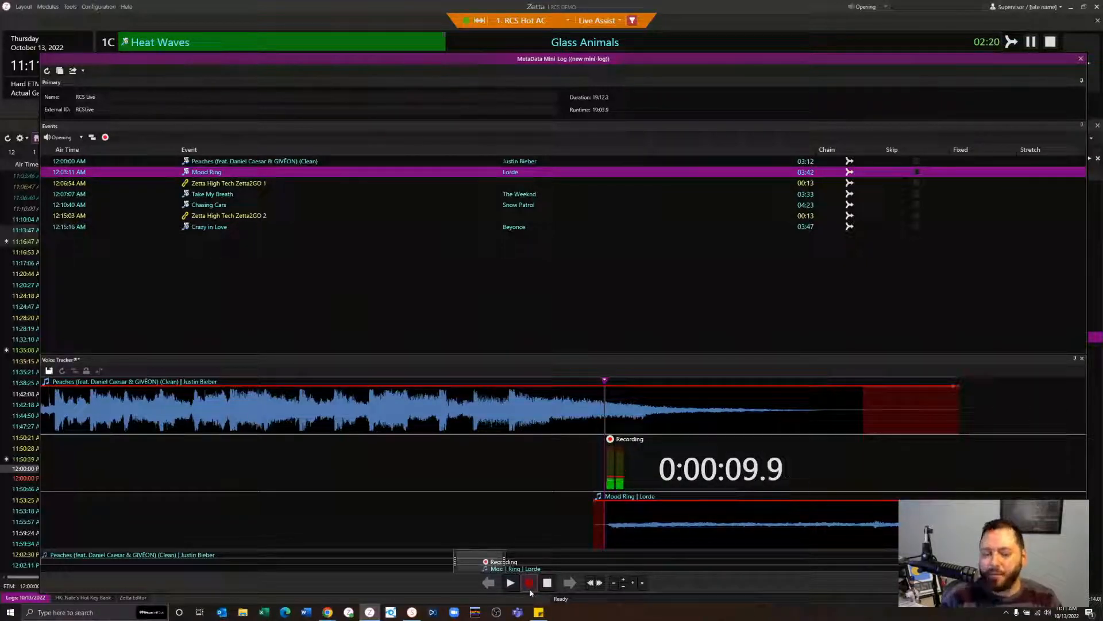
left_click(530, 588)
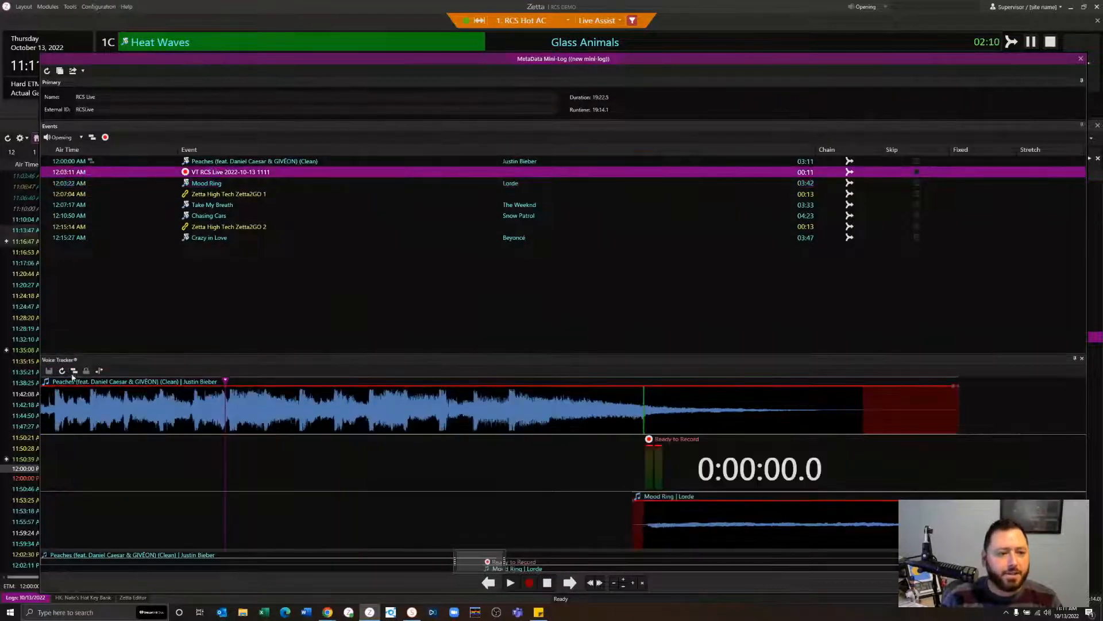
Step: Open the segue editor for the new voice track and shift Mood Ring earlier so it starts together with the voice track
left_click(73, 371)
scroll(644, 514, "down", 3)
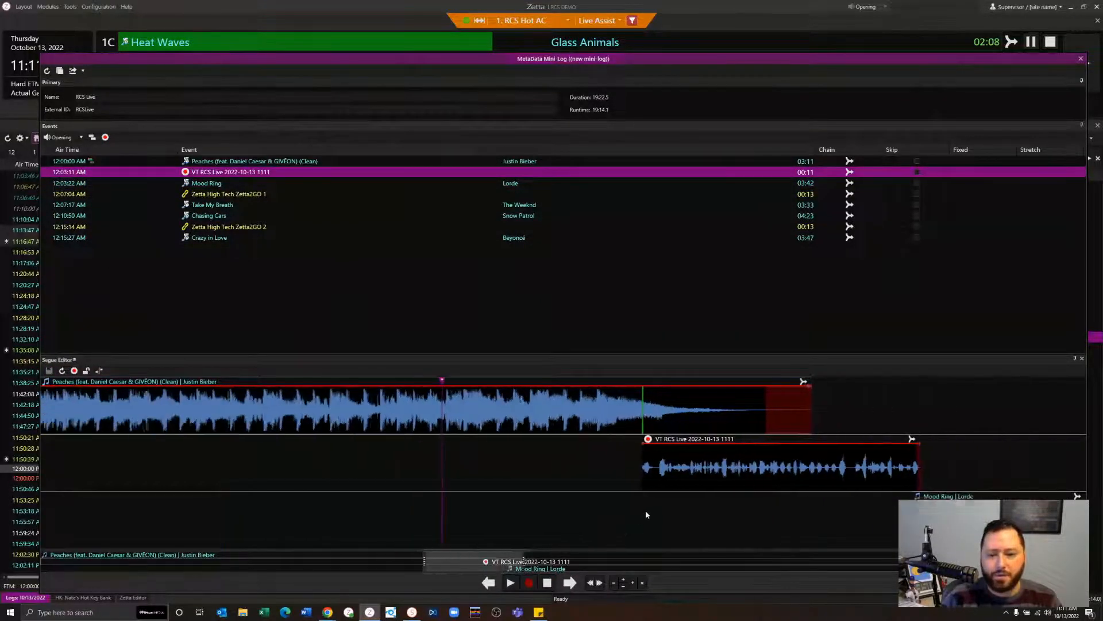
left_click_drag(1003, 497, 672, 521)
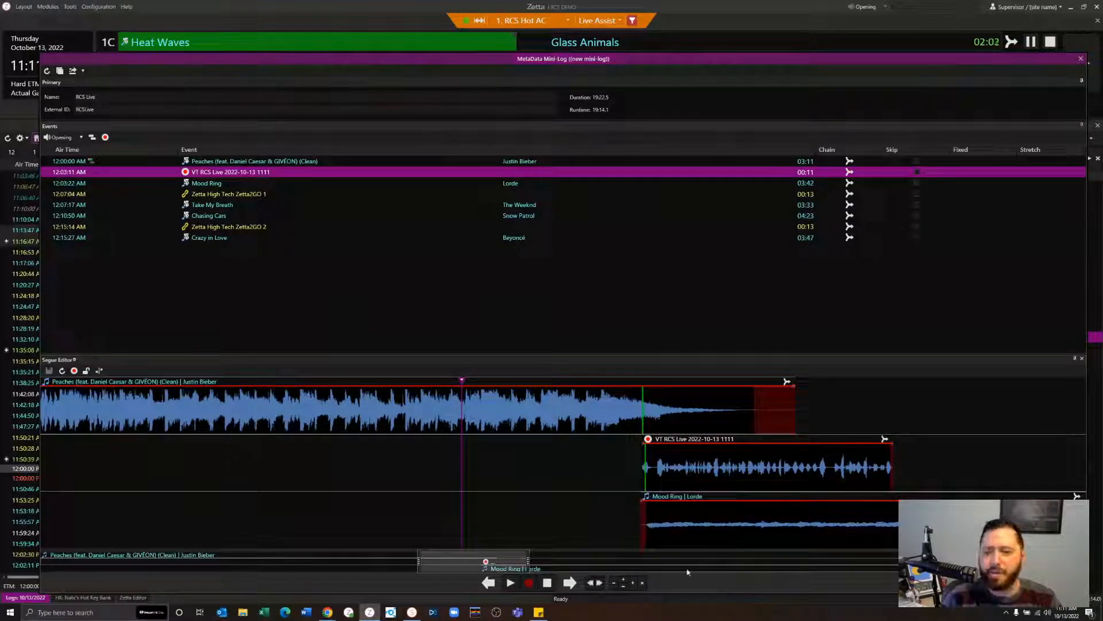
Step: View the marker options of the voice track, and close the segue editor and the mini-log window
right_click(684, 472)
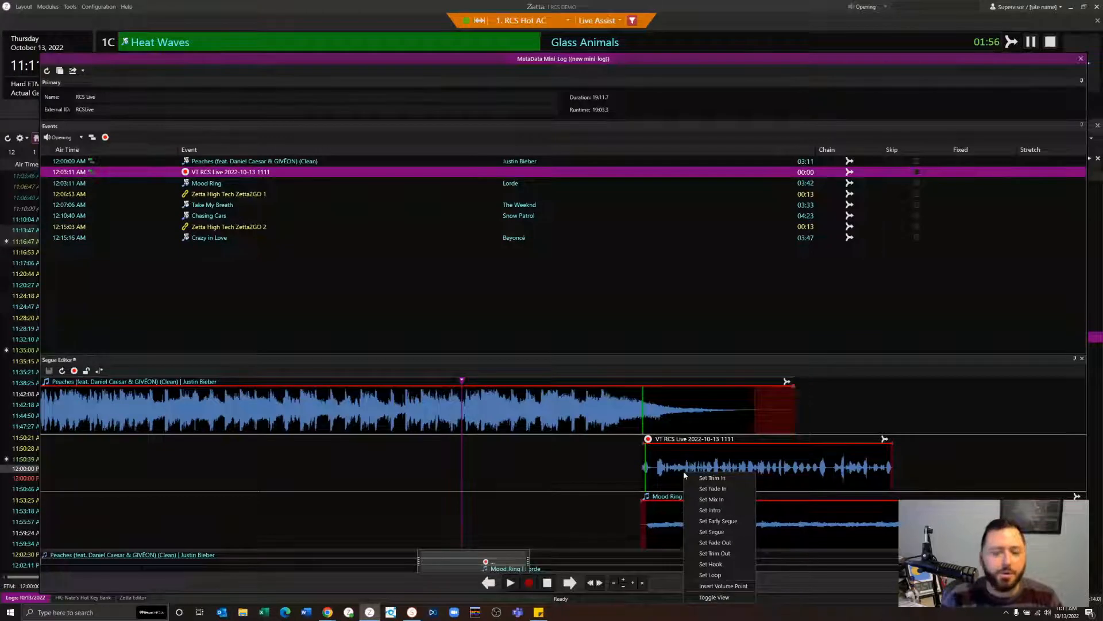
left_click(610, 271)
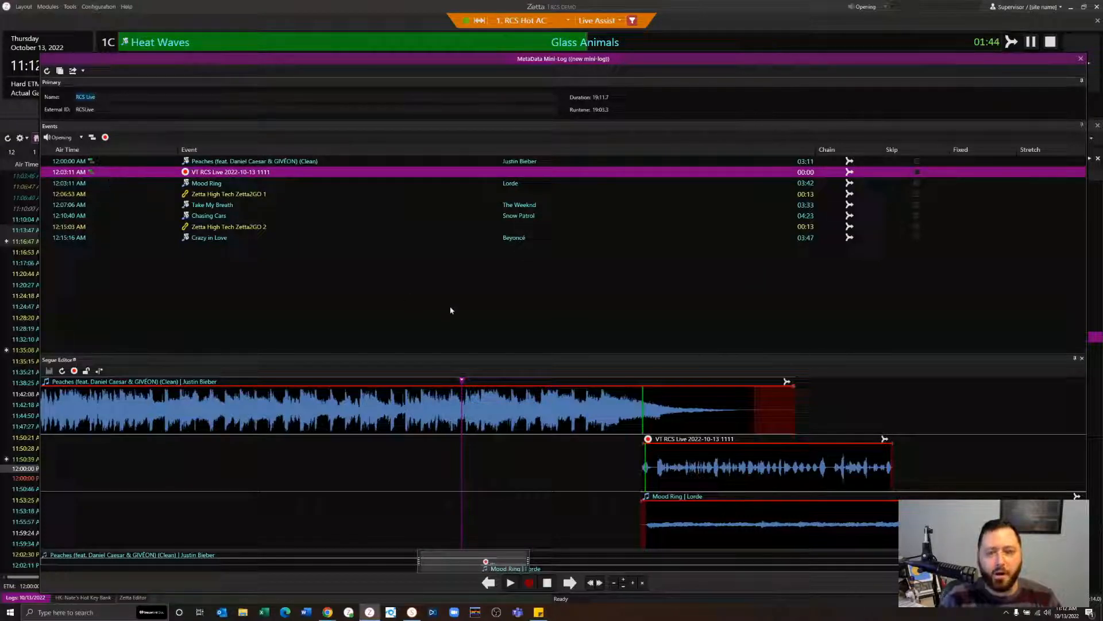
left_click(1082, 359)
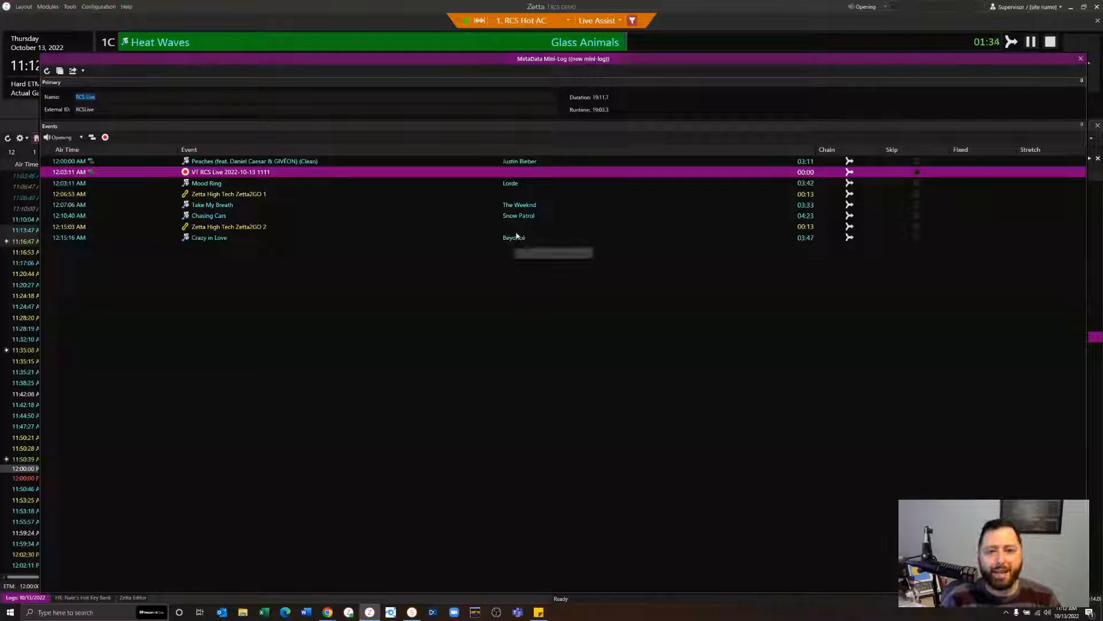
left_click(1082, 59)
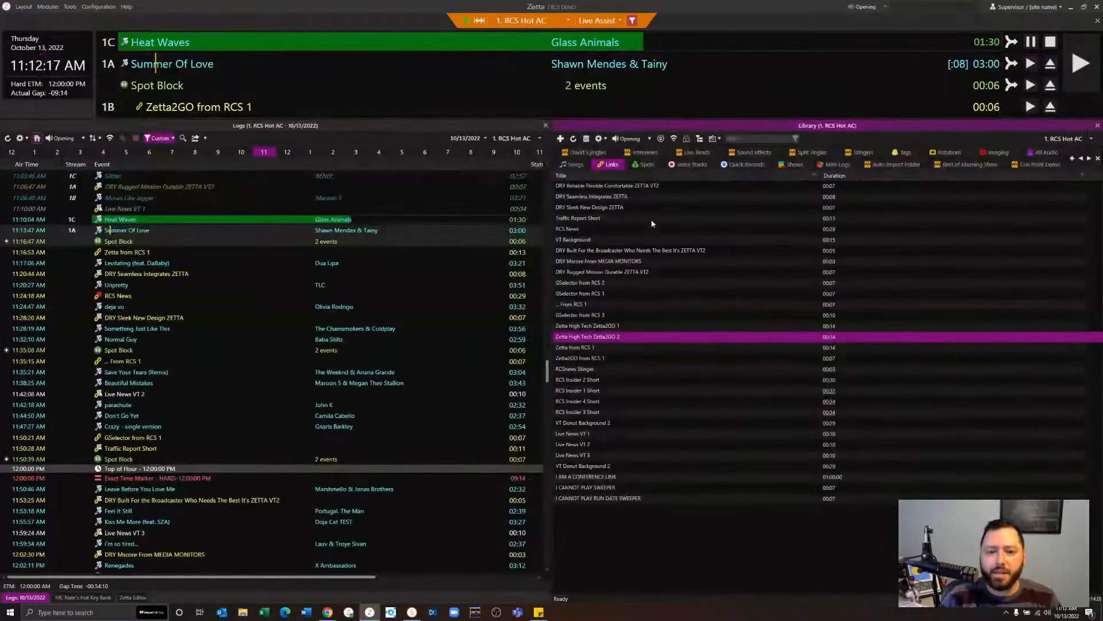
Step: Open the RCS Live mini-log from the library to review its event order and voice track, and close it
left_click(836, 164)
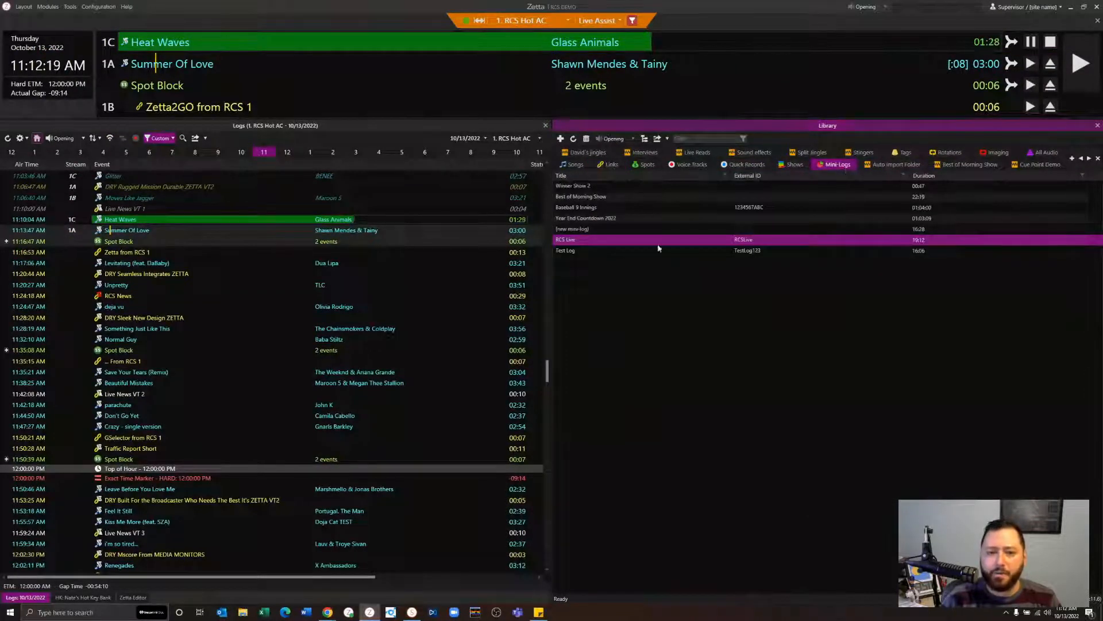
double_click(585, 240)
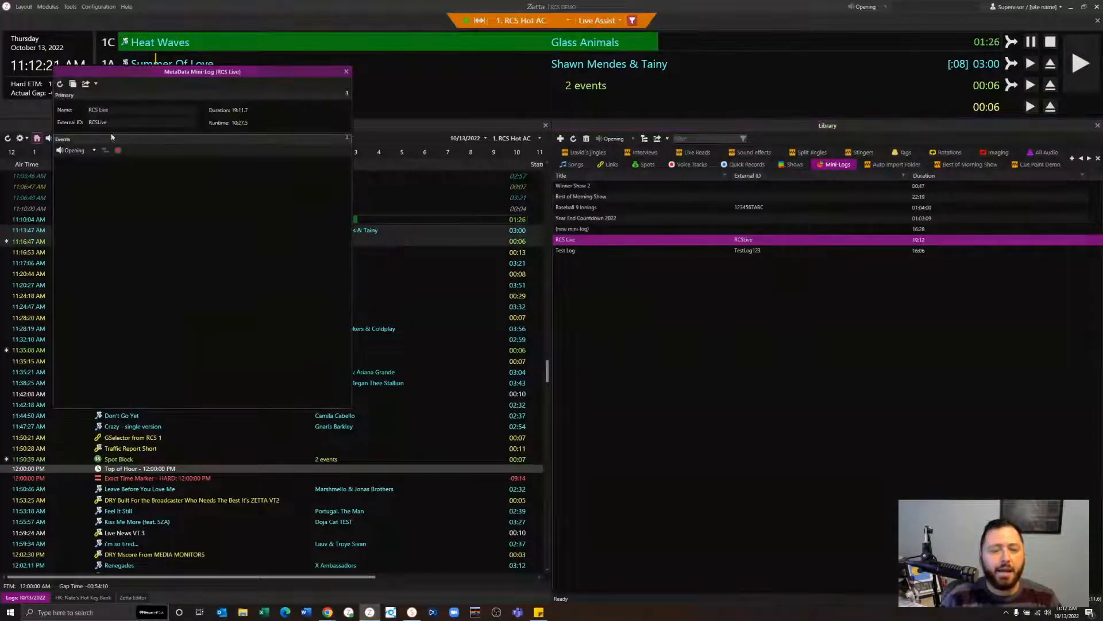
left_click_drag(281, 76, 779, 101)
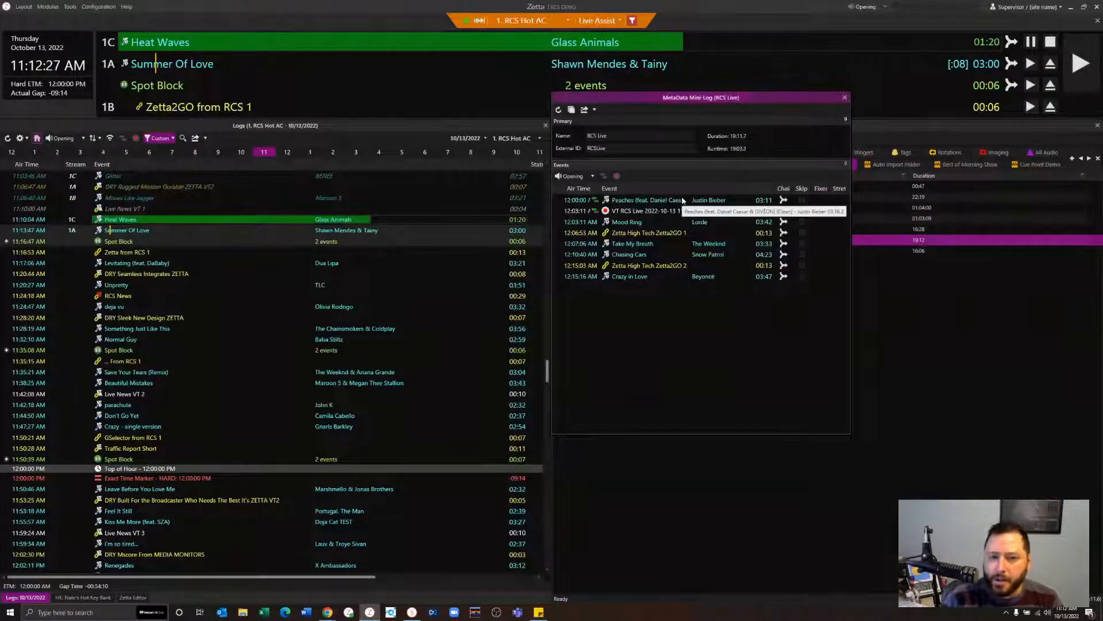
left_click(845, 98)
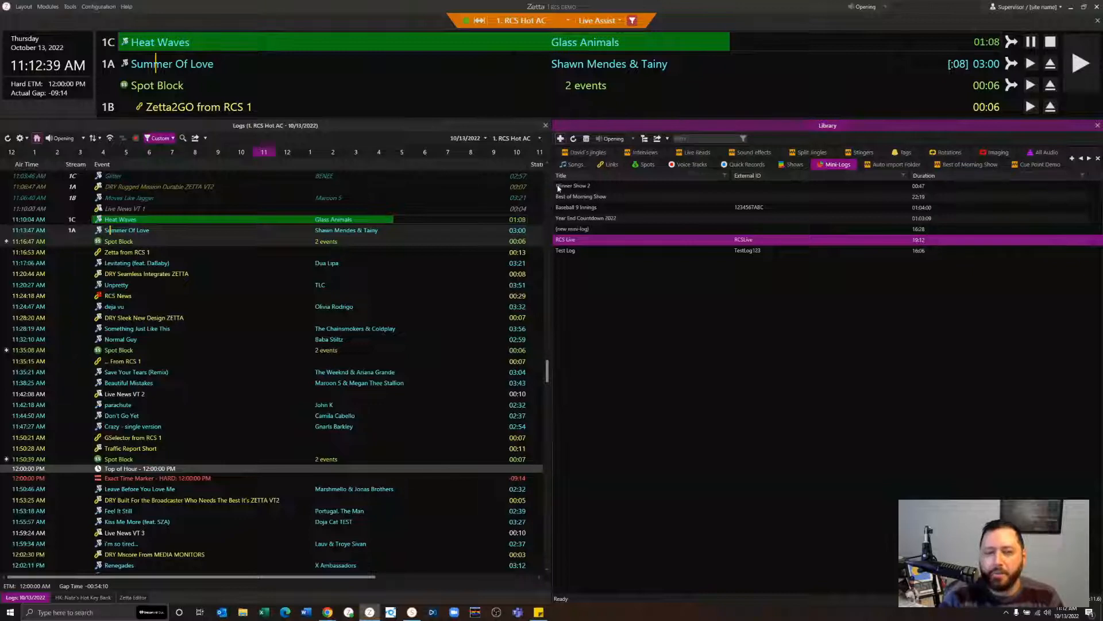
Step: Create a new mini-log named Emergency Playlist and place its window clear of the station log
left_click(560, 138)
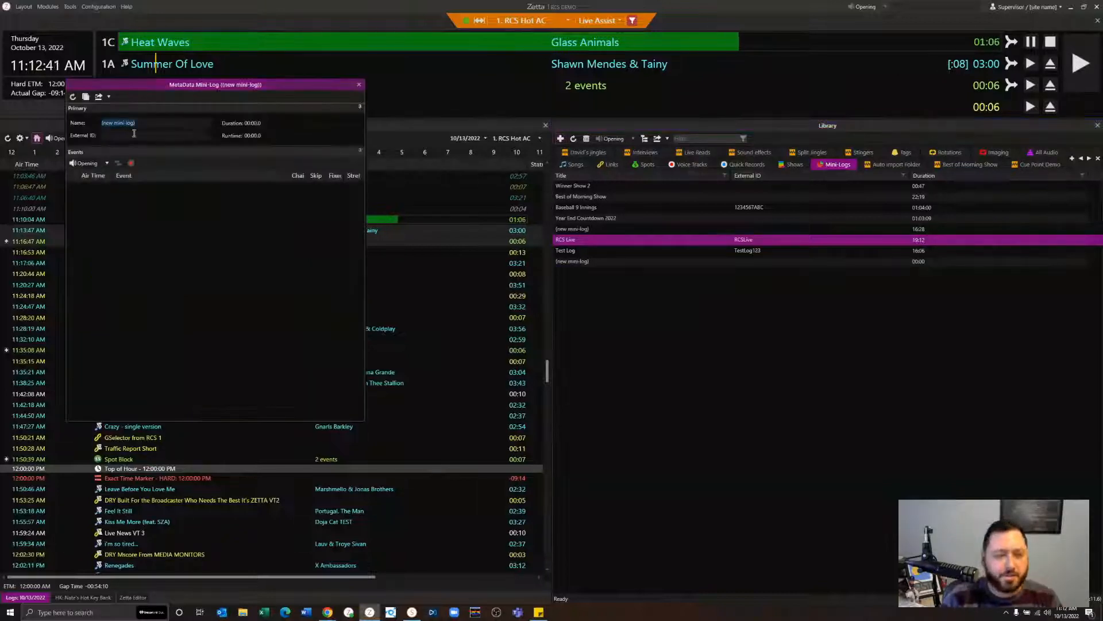
type("Bmergency Playlist")
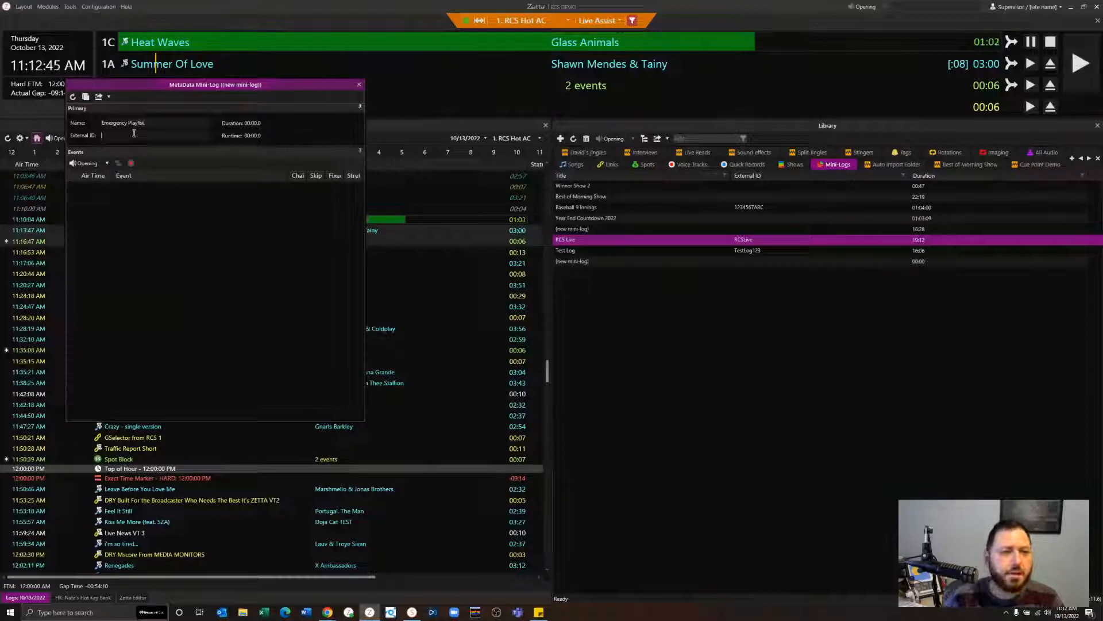
left_click_drag(229, 79, 713, 123)
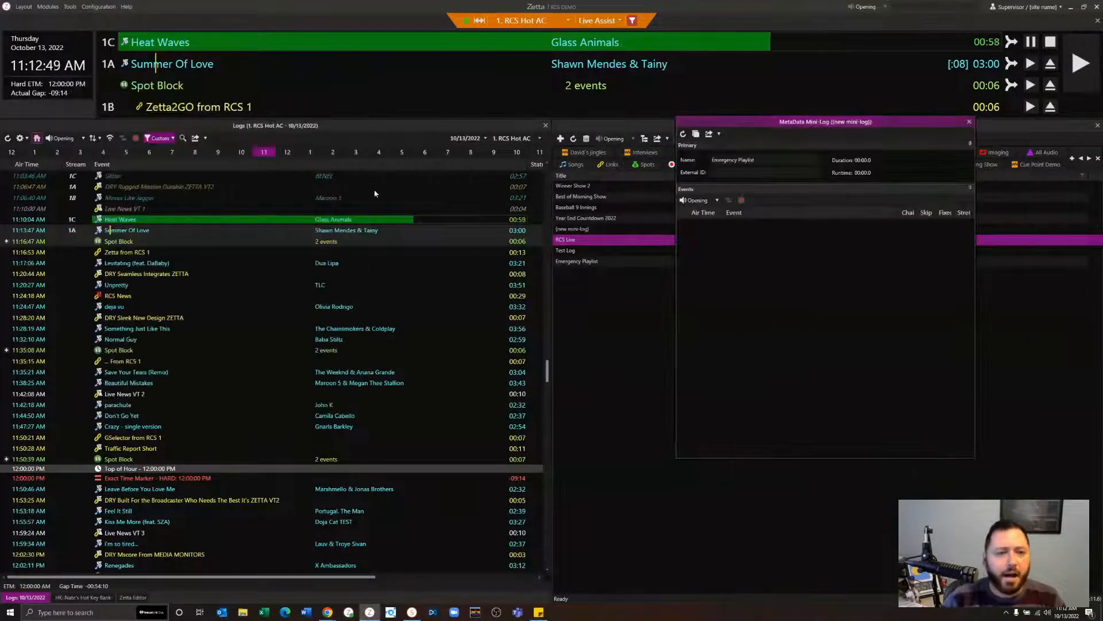
Step: Copy the log's 2 PM hour, from Leave Before You Love Me through its last Spot Block, into Emergency Playlist and close the mini-log
left_click(447, 151)
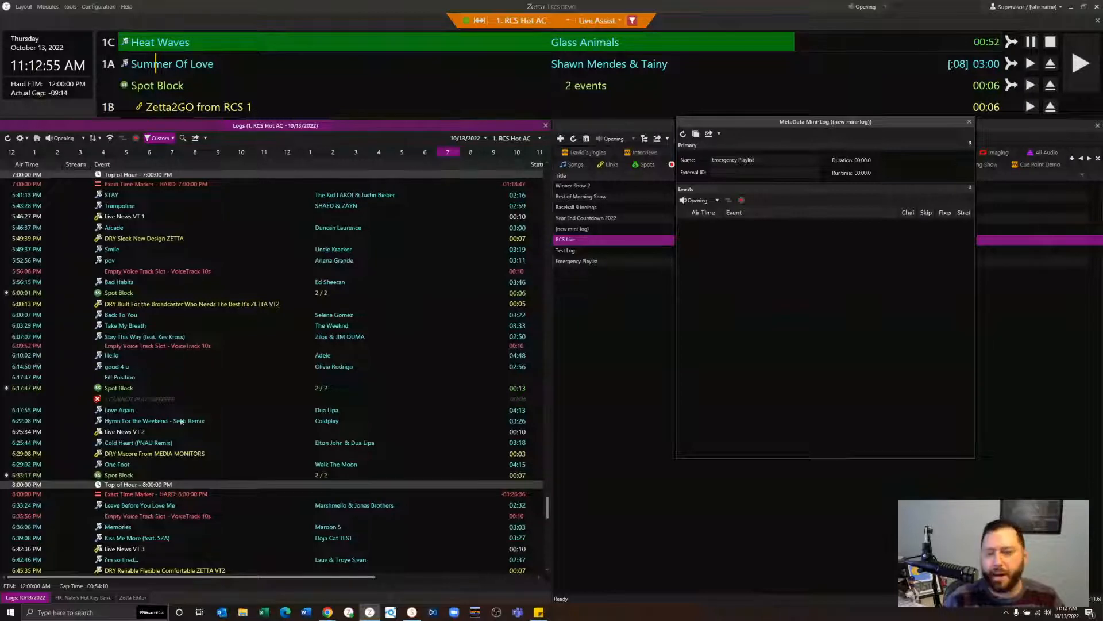
left_click(337, 153)
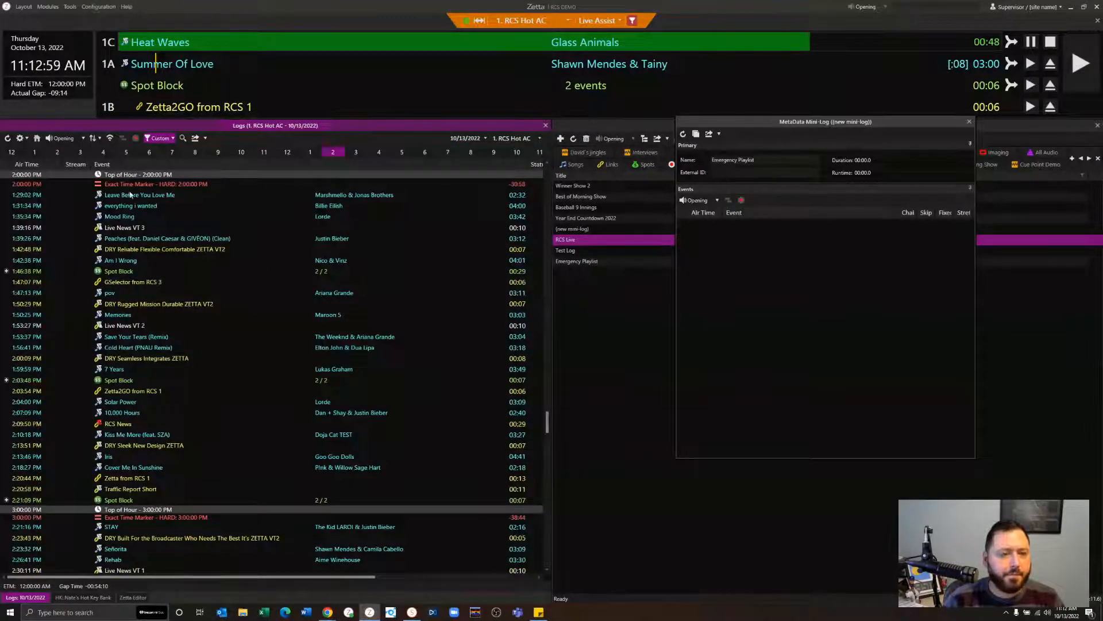
left_click(132, 197)
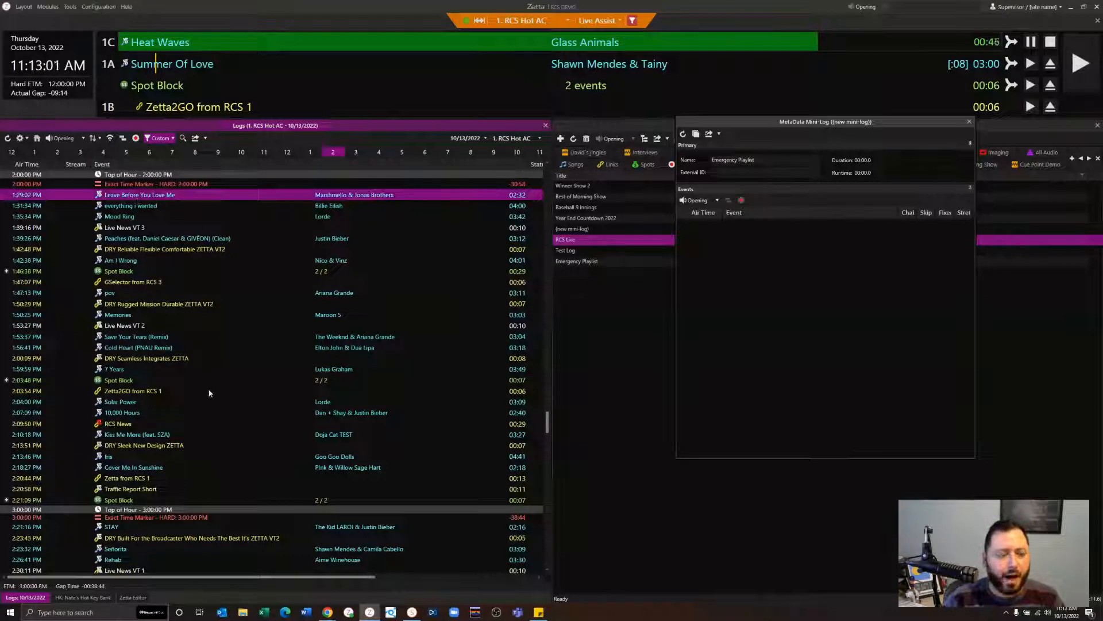
left_click(135, 500, "shift")
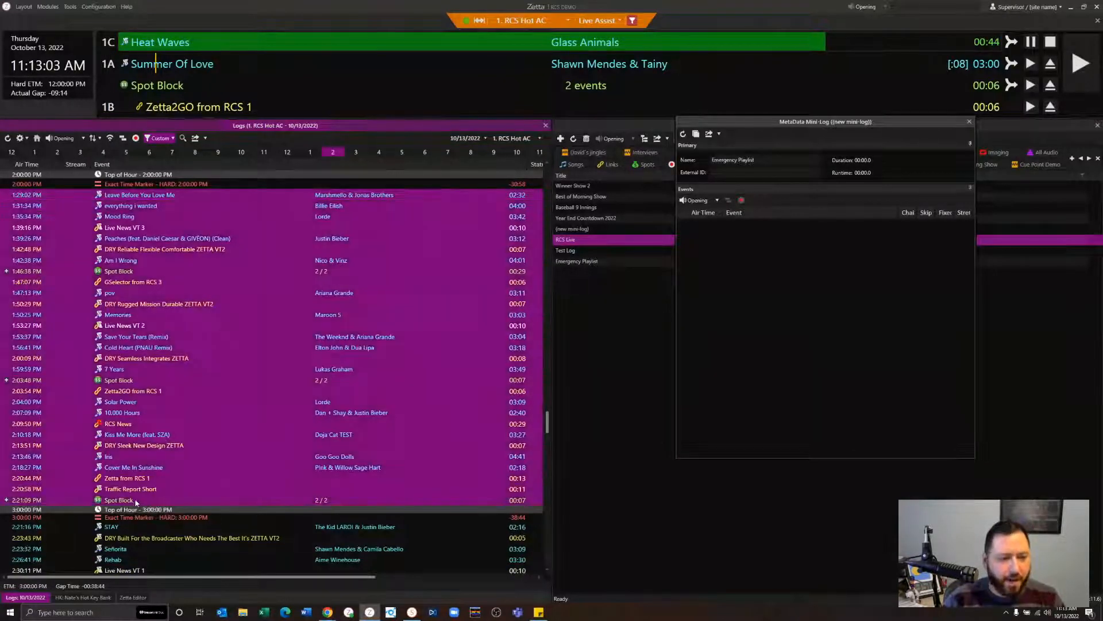
left_click_drag(242, 197, 812, 270)
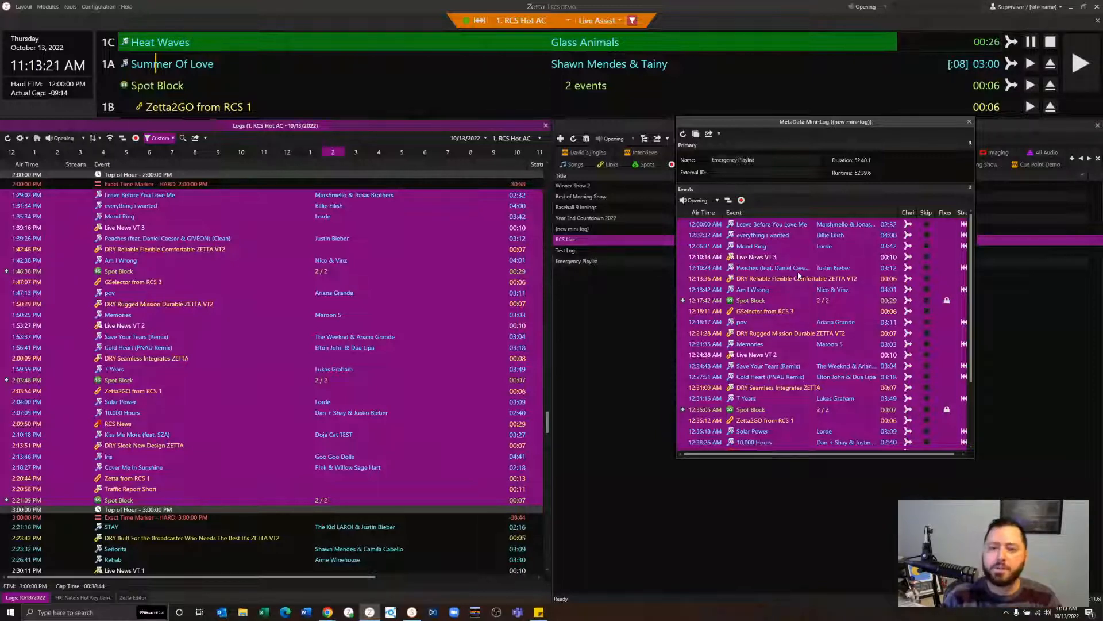
left_click(969, 121)
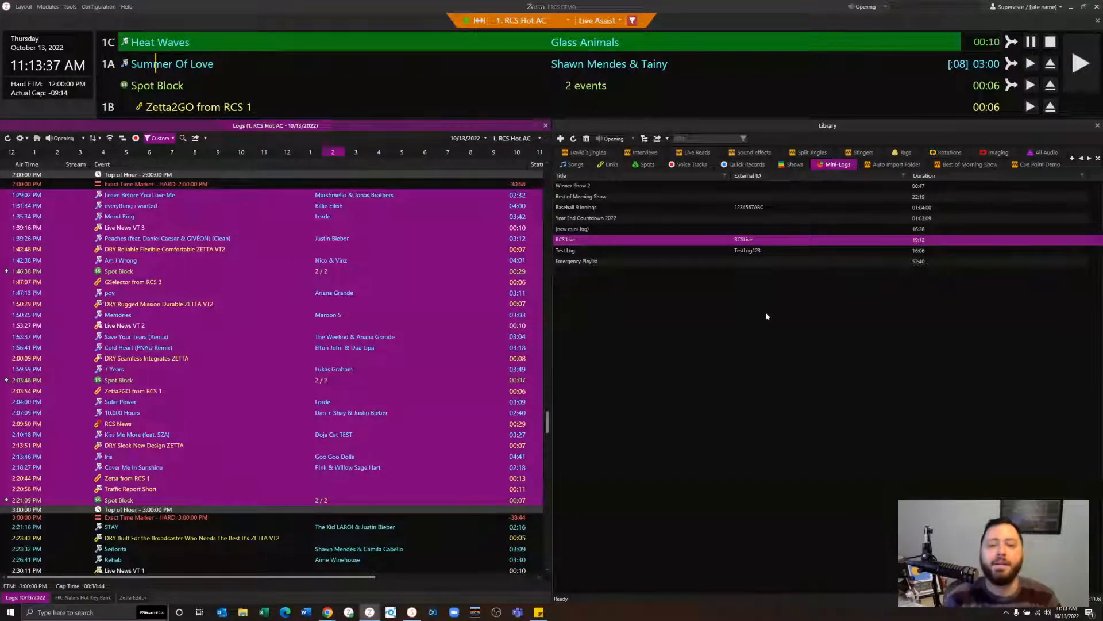
Step: Clear the multi-event selection in the log, and reopen the RCS Live mini-log to review its events before closing it
left_click(394, 281)
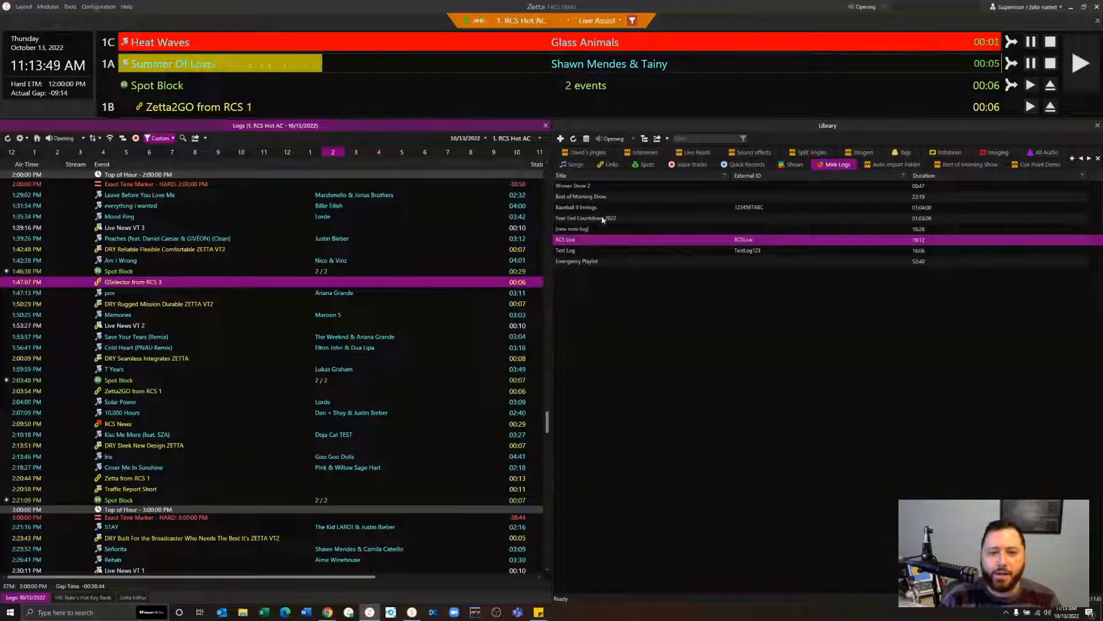
double_click(572, 240)
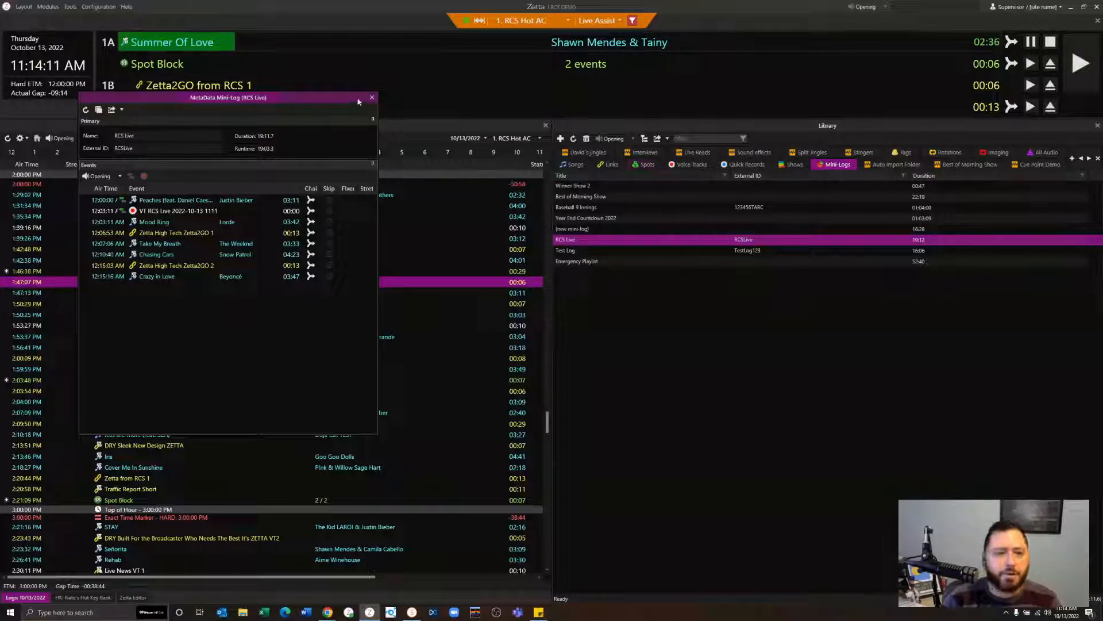
left_click(371, 97)
Step: Open the show dated 5-29-22 from the library's shows, enlarge its window to examine all its events, and close it
left_click(792, 166)
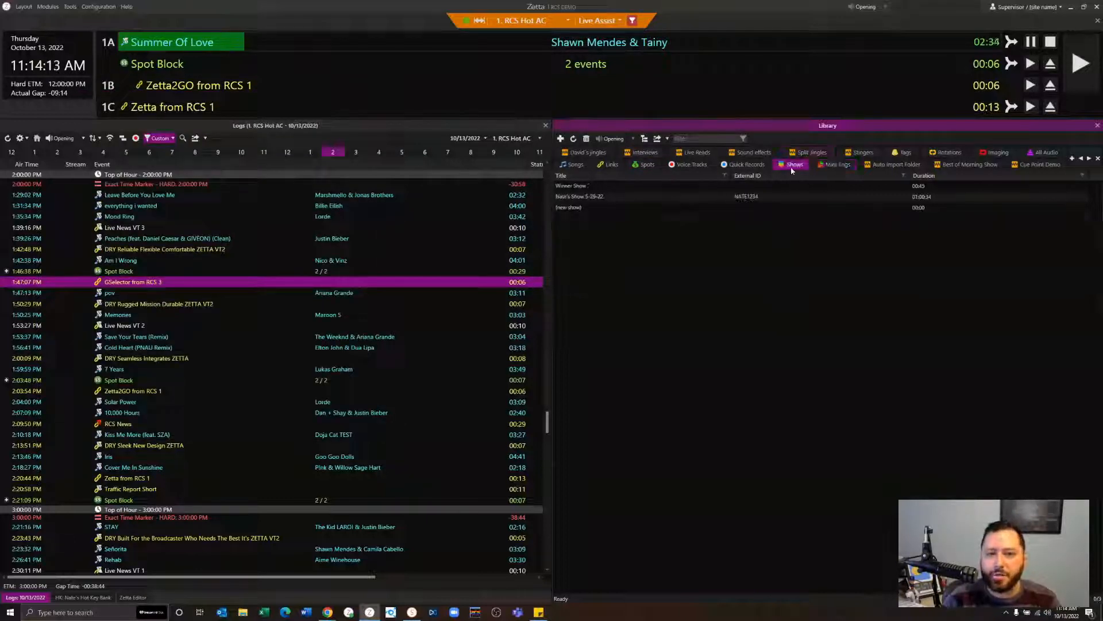
left_click(754, 199)
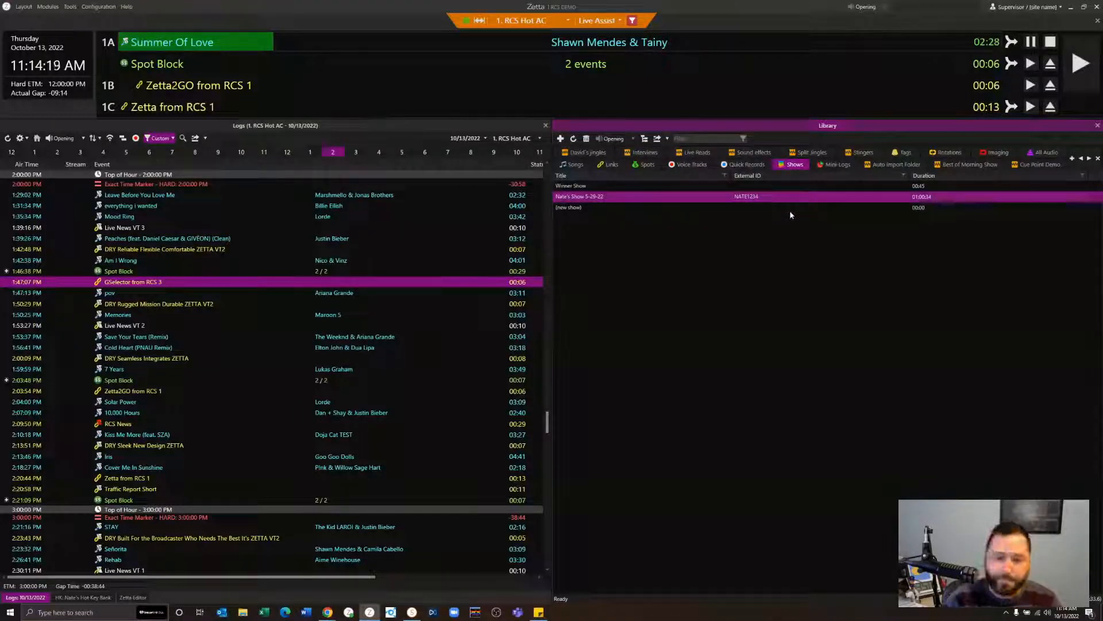
double_click(764, 201)
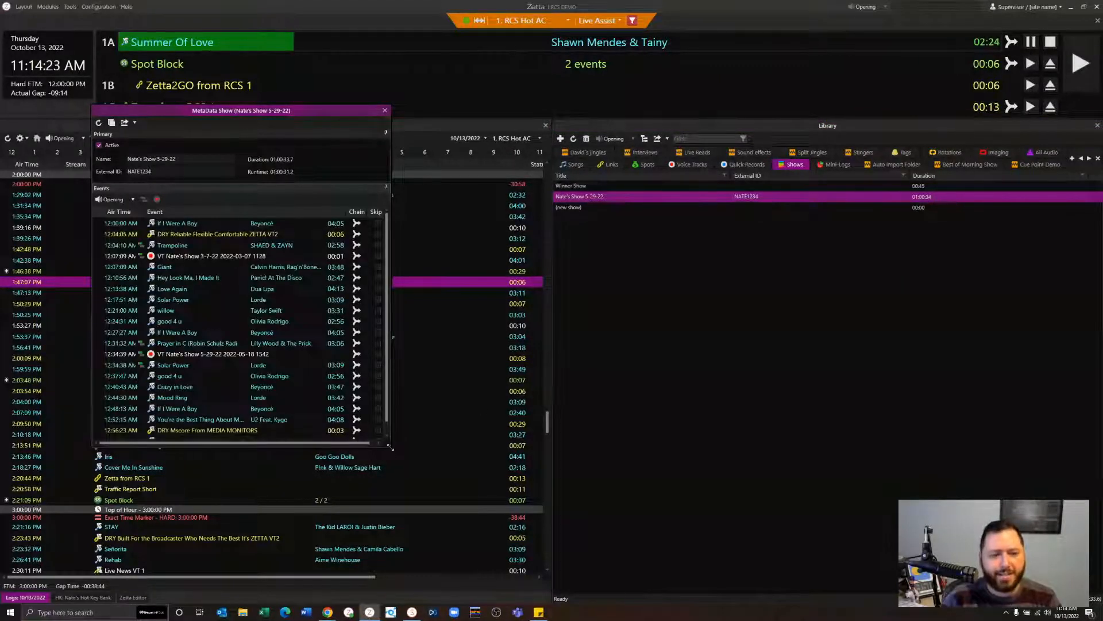
left_click_drag(589, 482, 602, 485)
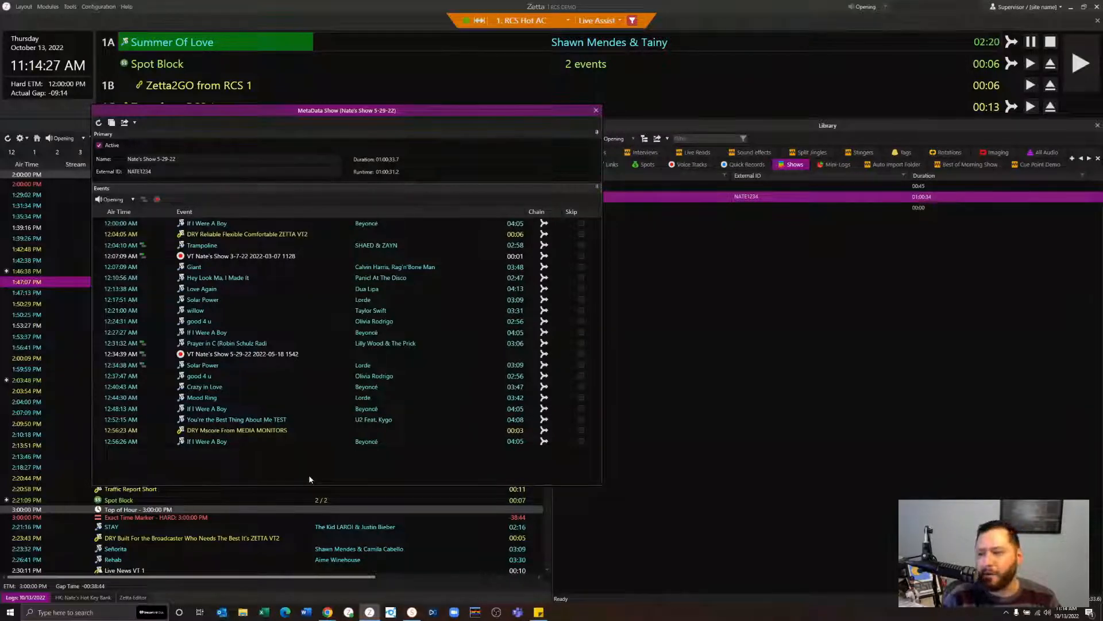
left_click(597, 111)
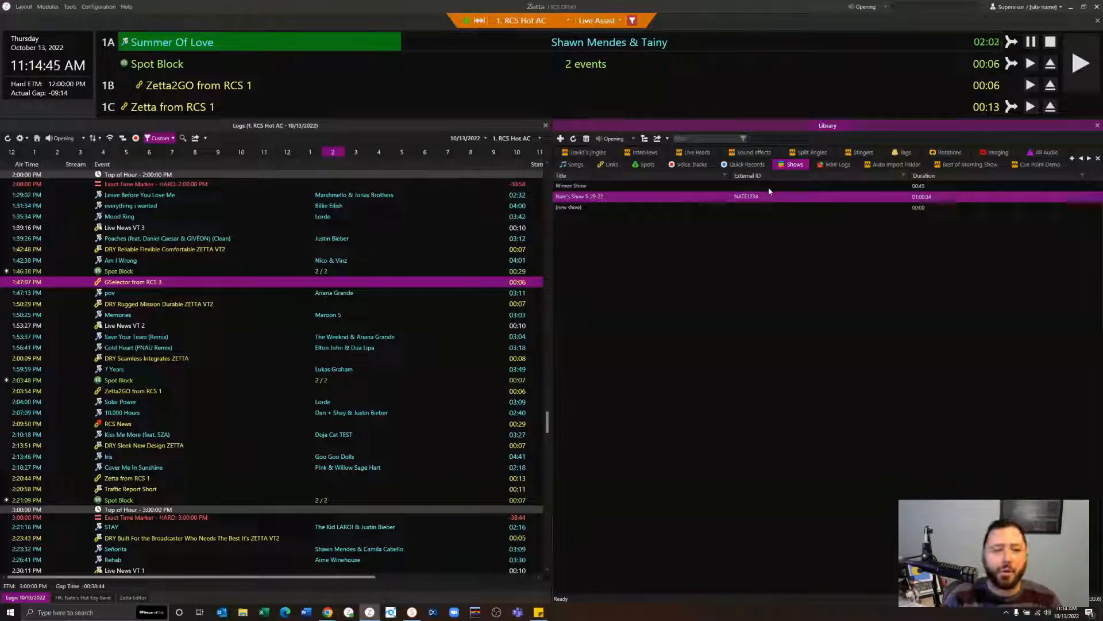
Step: Insert the RCS Live mini-log into the station log's 10 PM hour right after the exact time marker, accepting the schedule impact
left_click(516, 152)
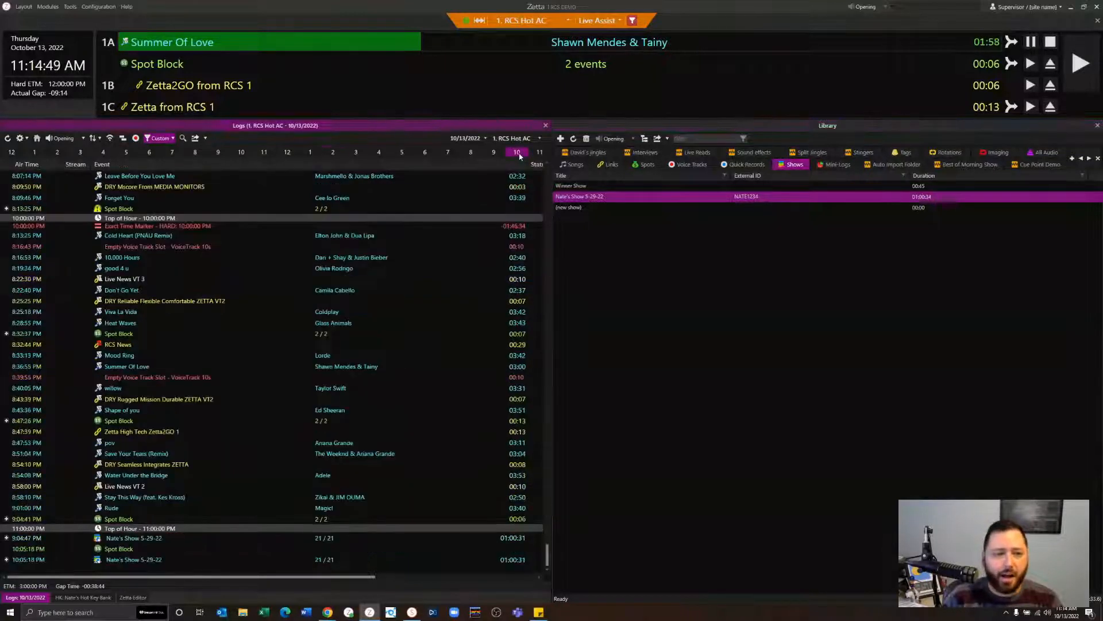
left_click(834, 164)
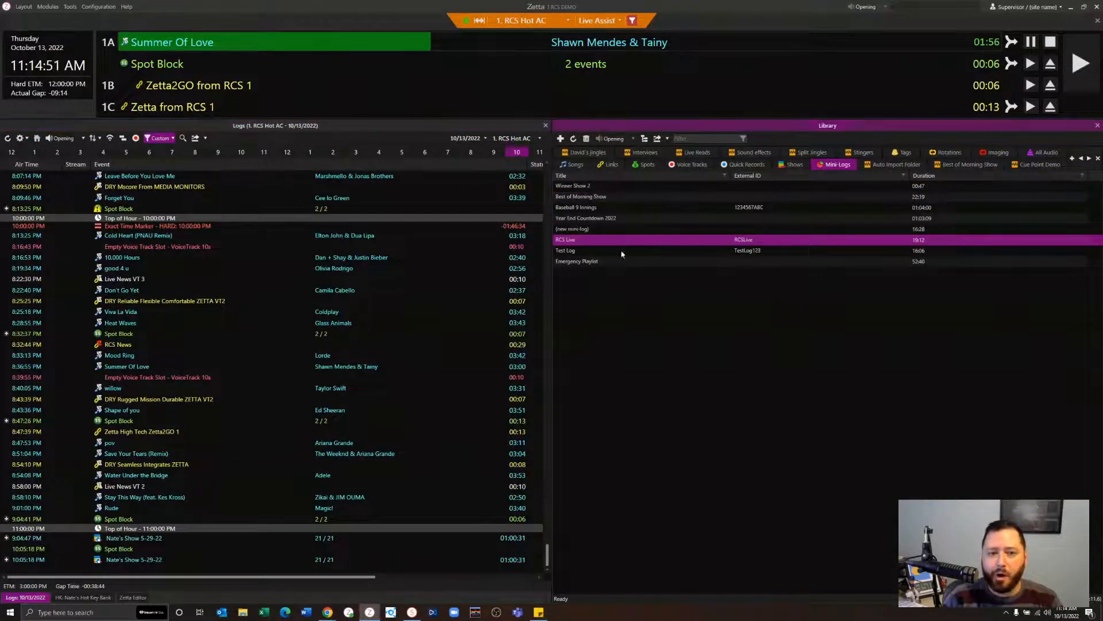
left_click_drag(597, 244, 260, 231)
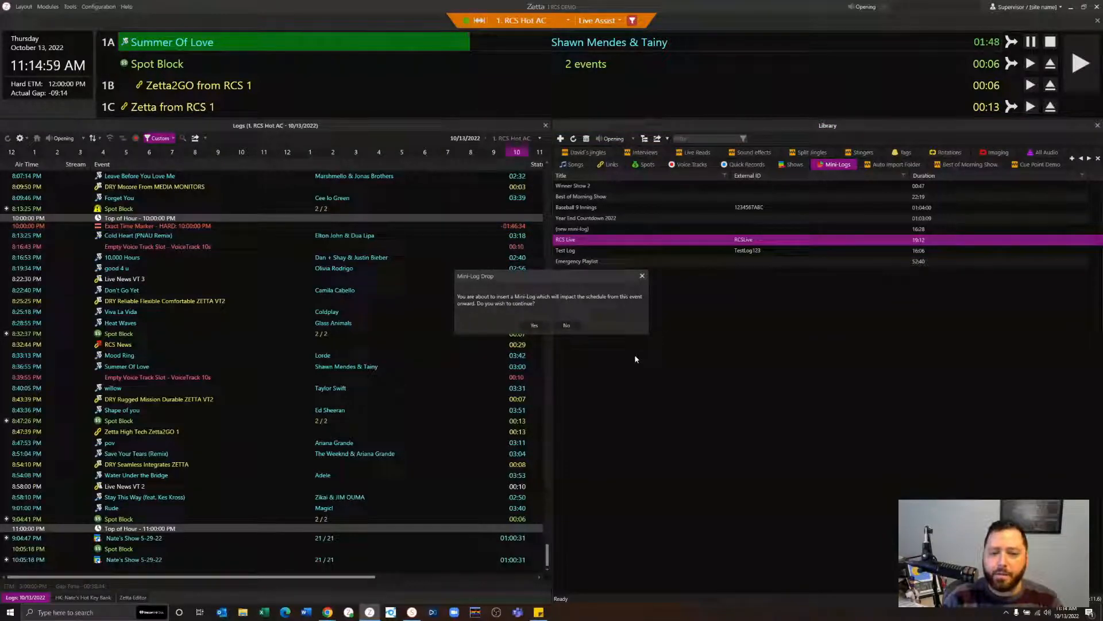
left_click(533, 325)
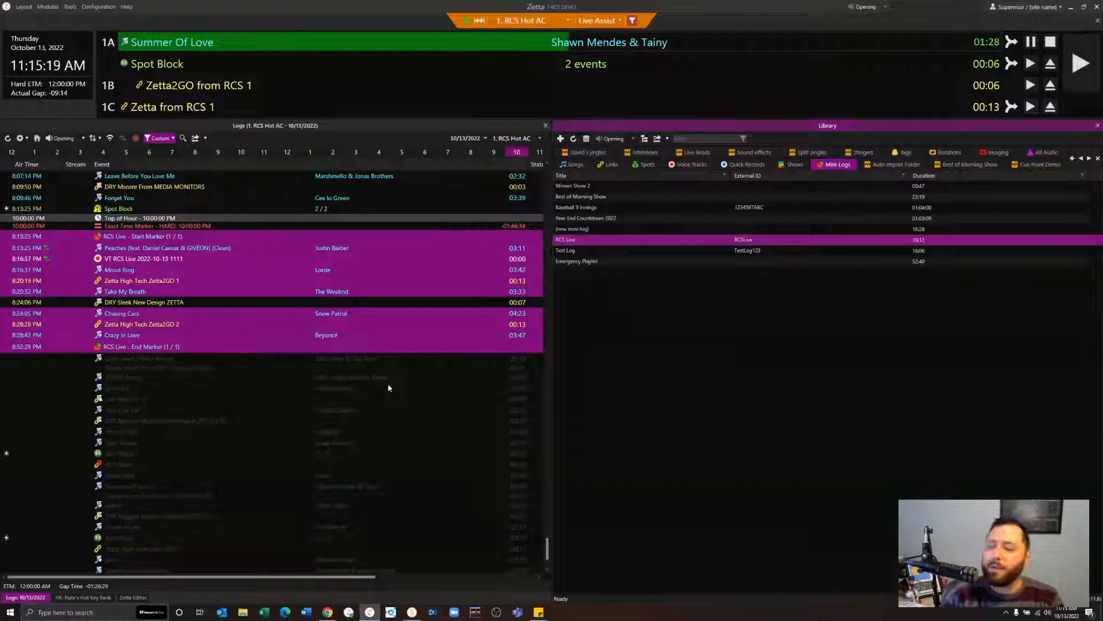
Step: Bring the log's Status and Skip columns into view and check the status of the first event after the RCS Live end marker
left_click(347, 347)
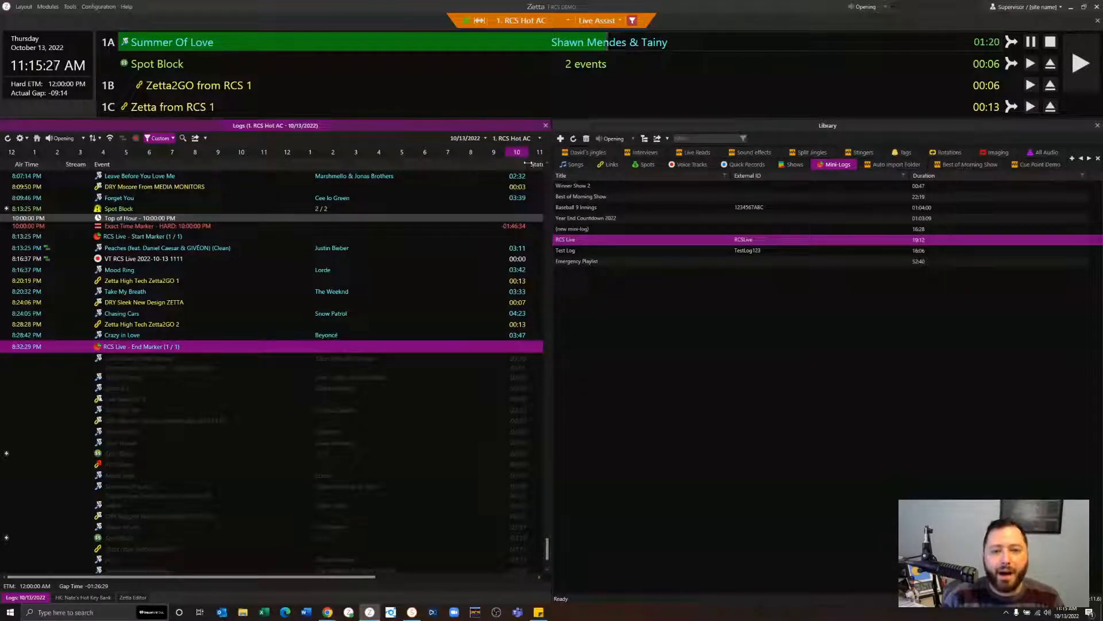
left_click(346, 166)
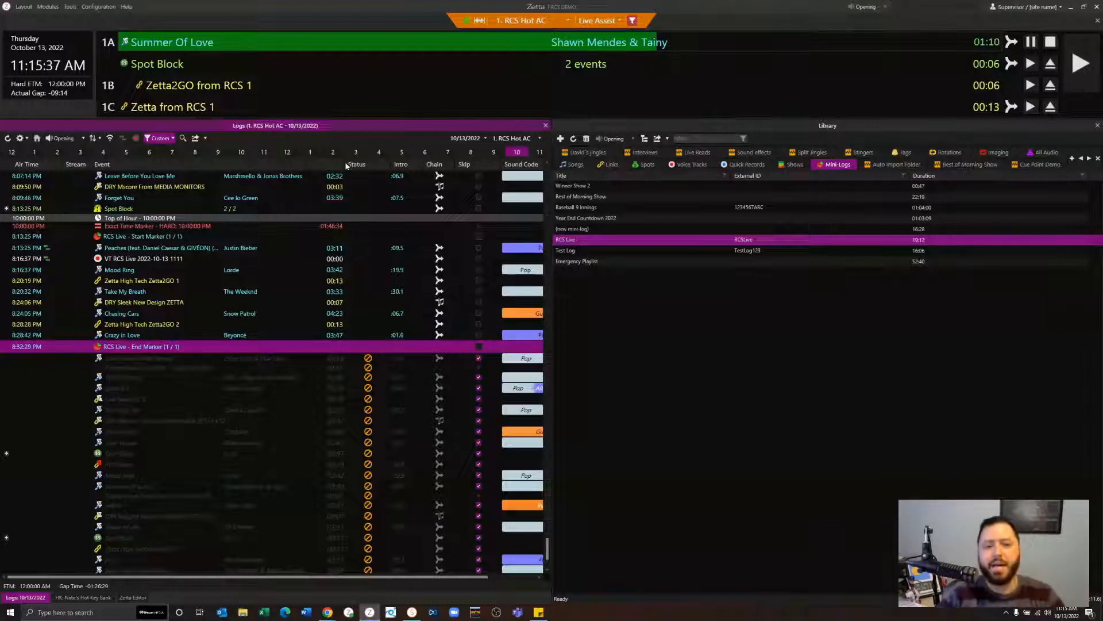
left_click(216, 359)
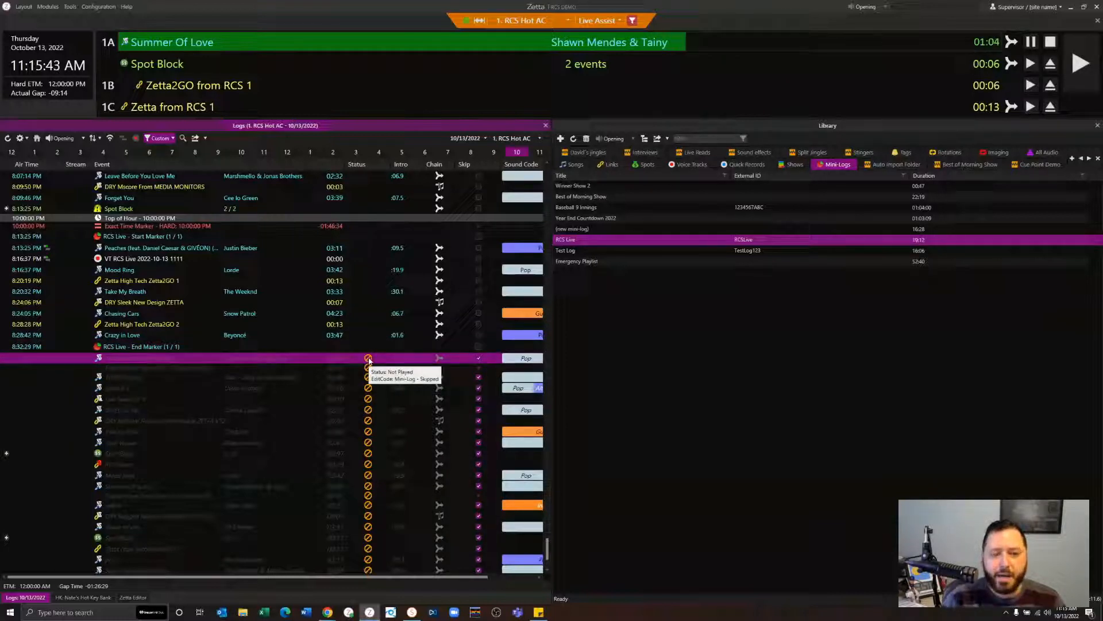
Step: Skip the RCS Live start marker and unskip the events from Cold Heart through Don't Go Yet after the end marker
left_click(478, 358)
left_click(146, 237)
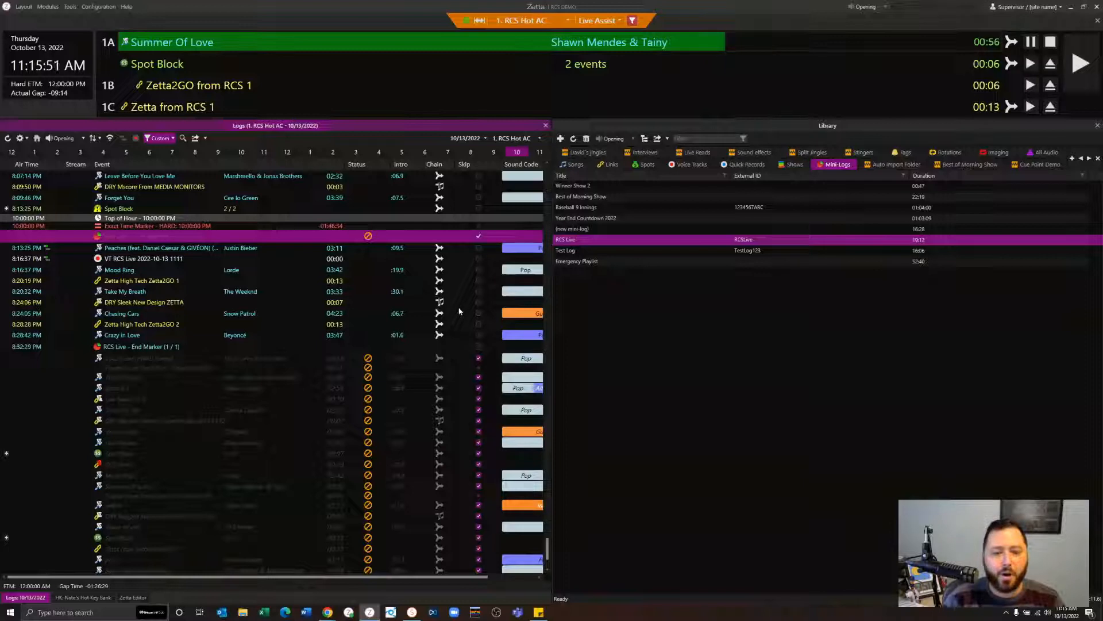
left_click(479, 358)
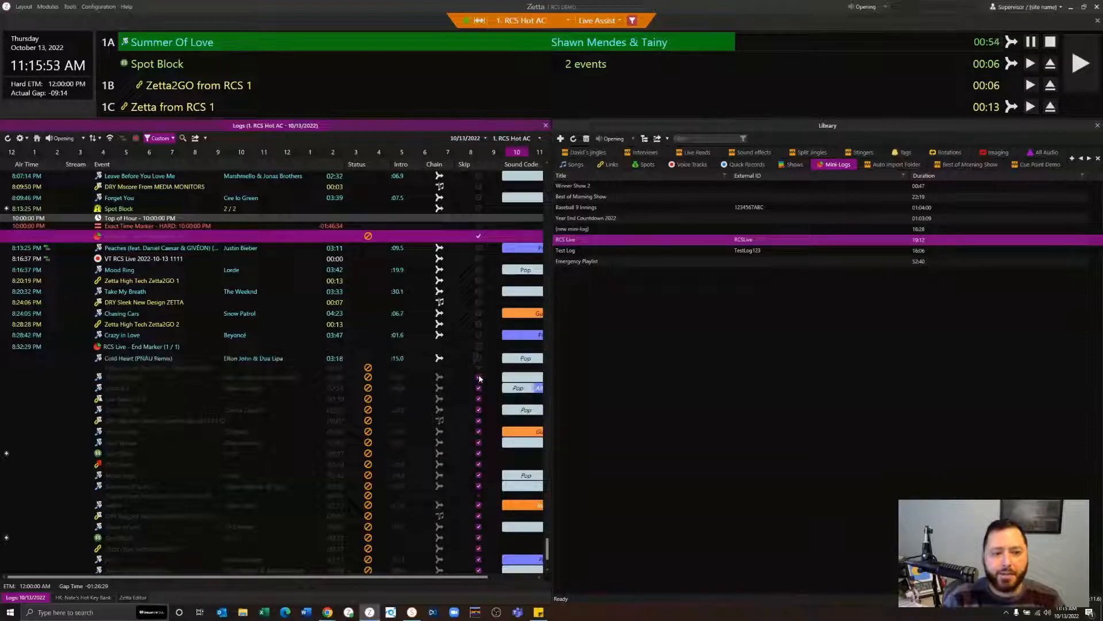
left_click(479, 377)
left_click(479, 388)
left_click(478, 399)
left_click(479, 410)
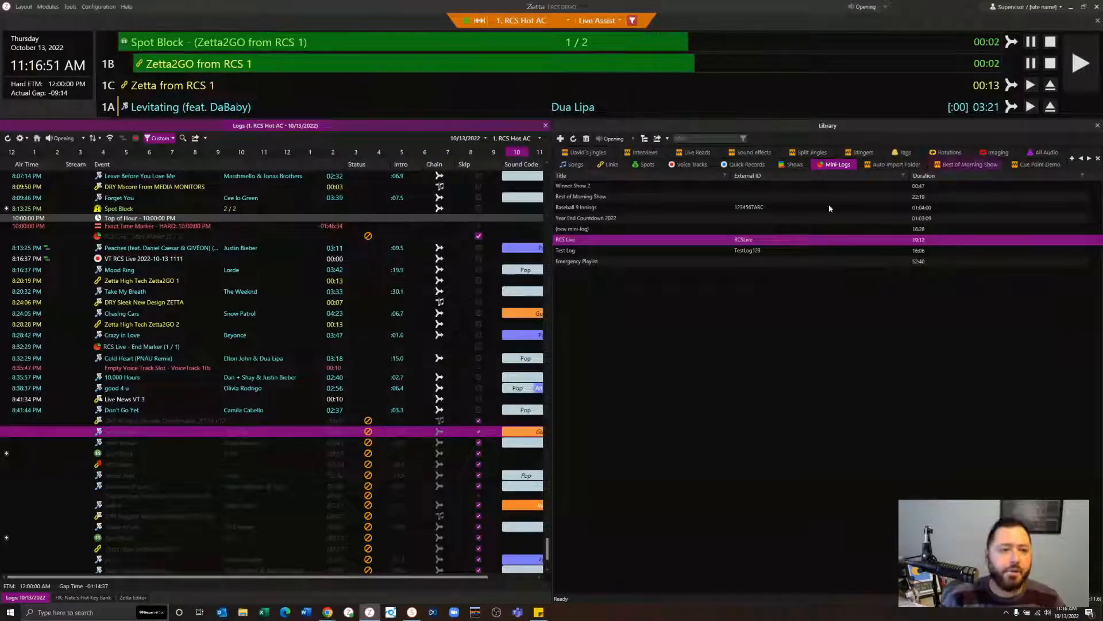
Step: View the library's shows, and switch to GSelector to examine the Zetta Show control event at position 1 of the show's clock
left_click(136, 248)
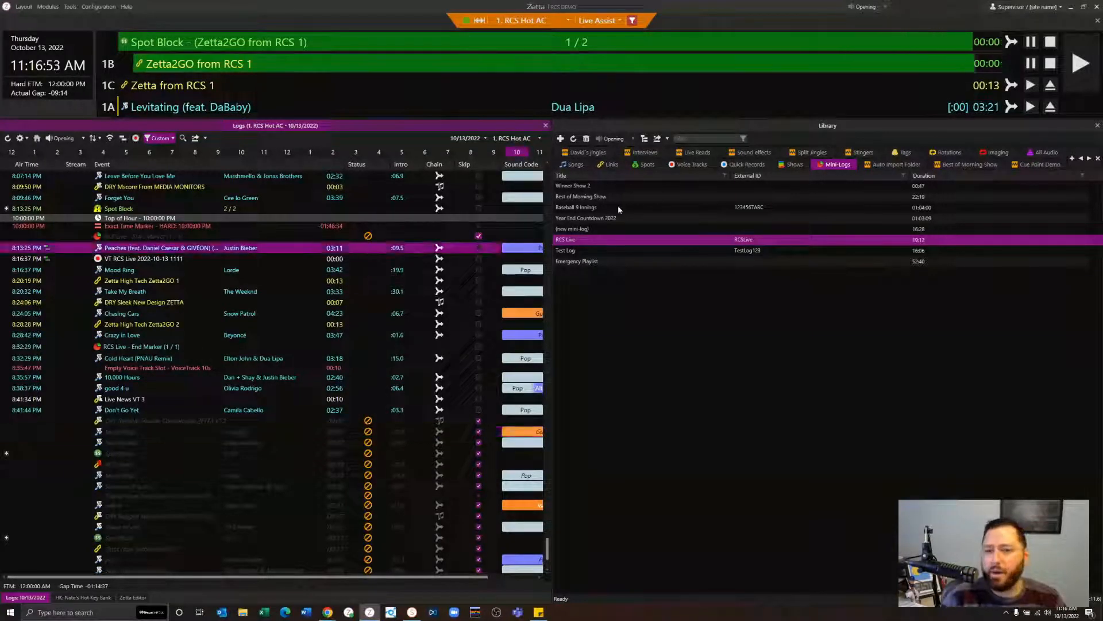
left_click(796, 165)
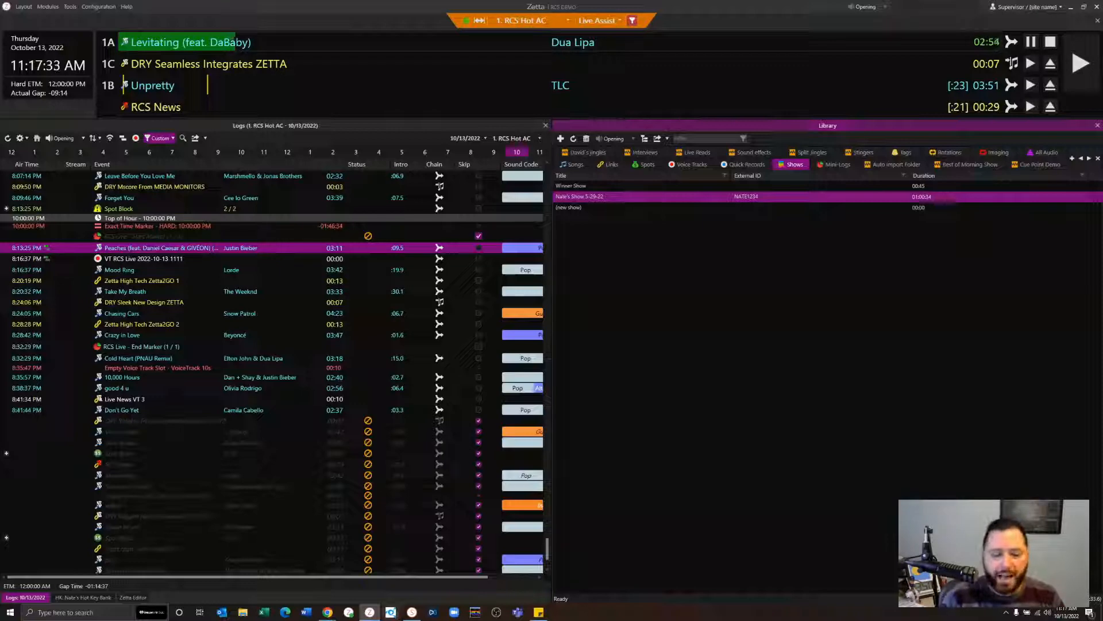
left_click(411, 612)
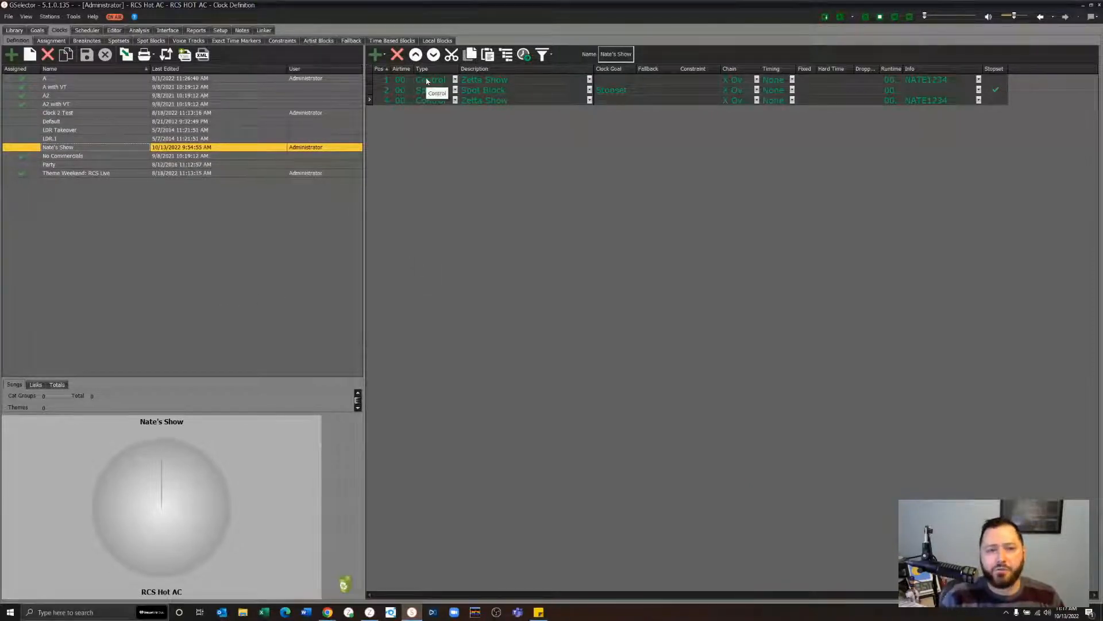
left_click(458, 80)
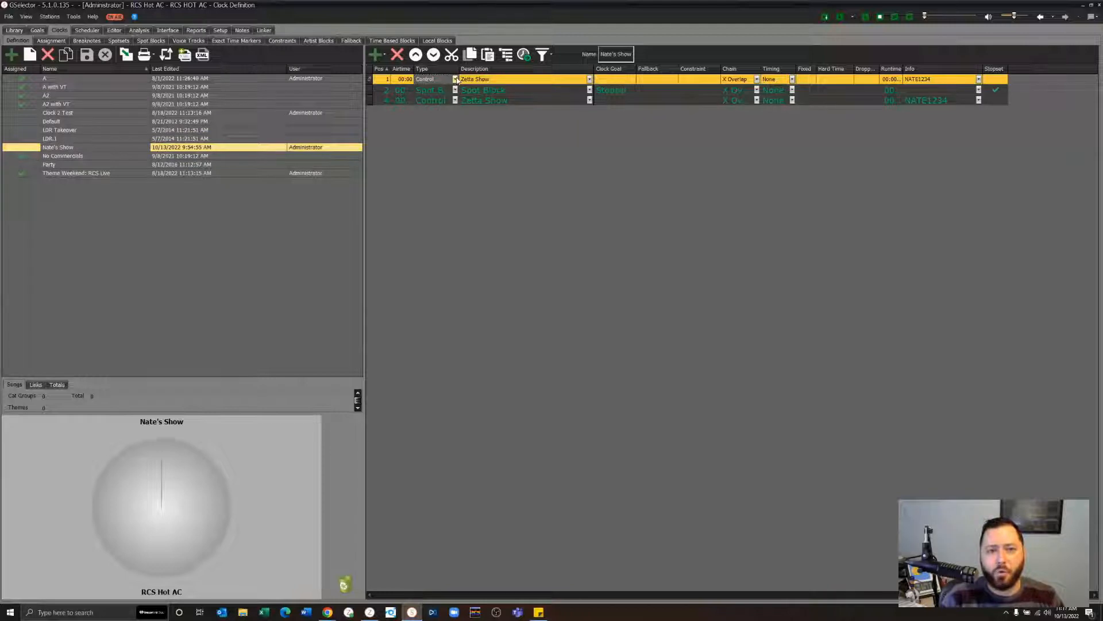
left_click(501, 82)
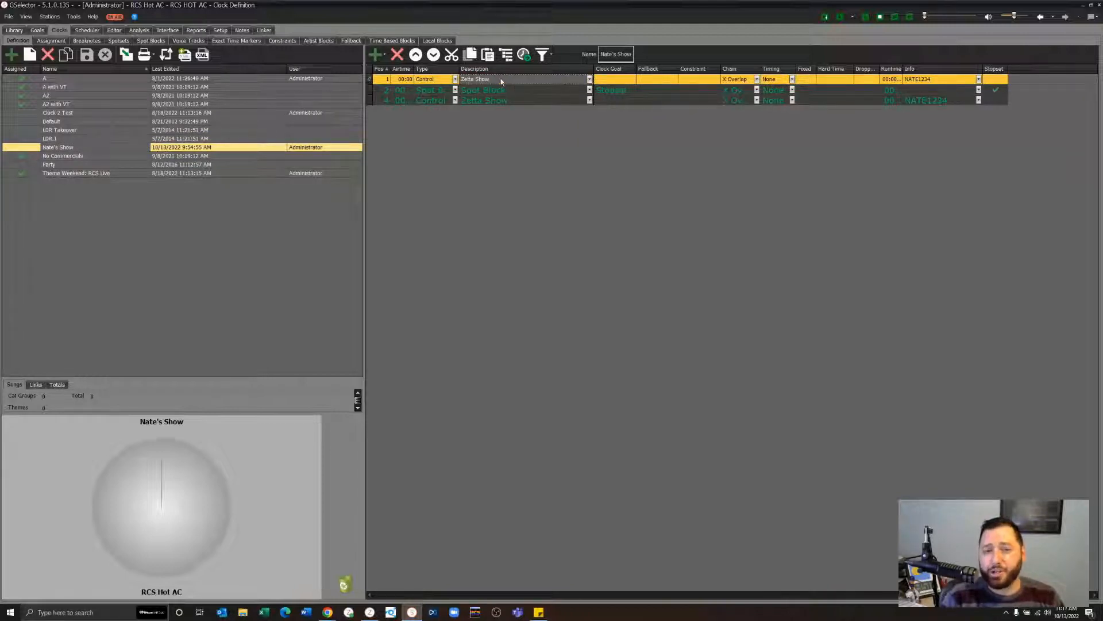
Step: Examine the first Zetta Show event's Info value, and switch to Zetta to compare it with the external ID in Nate's Show 5-29-22's metadata
left_click(936, 83)
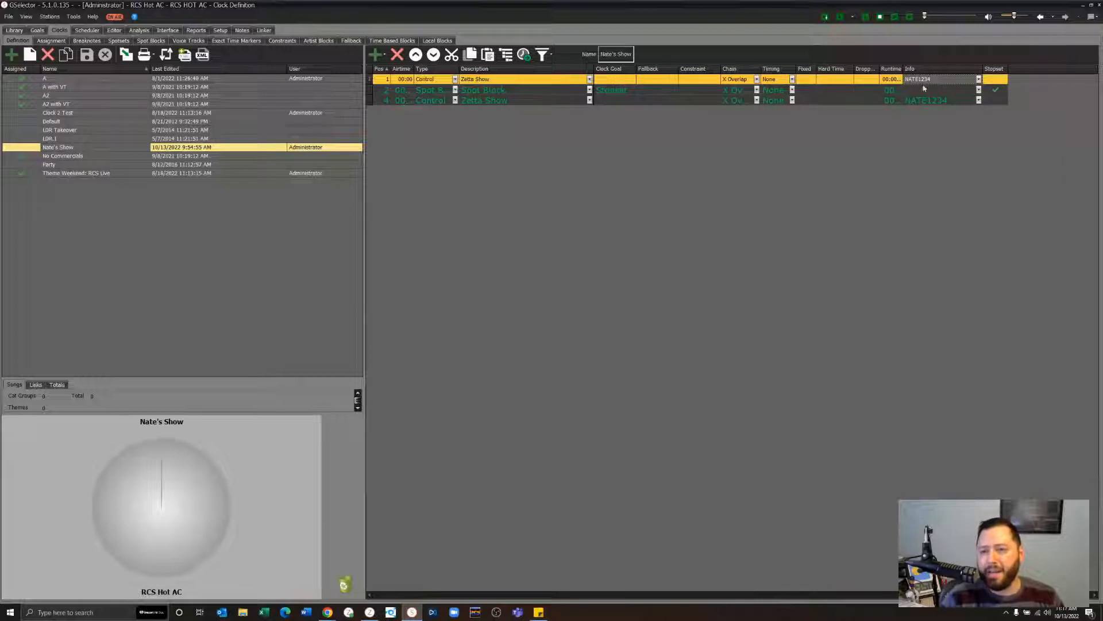
left_click(978, 79)
double_click(917, 107)
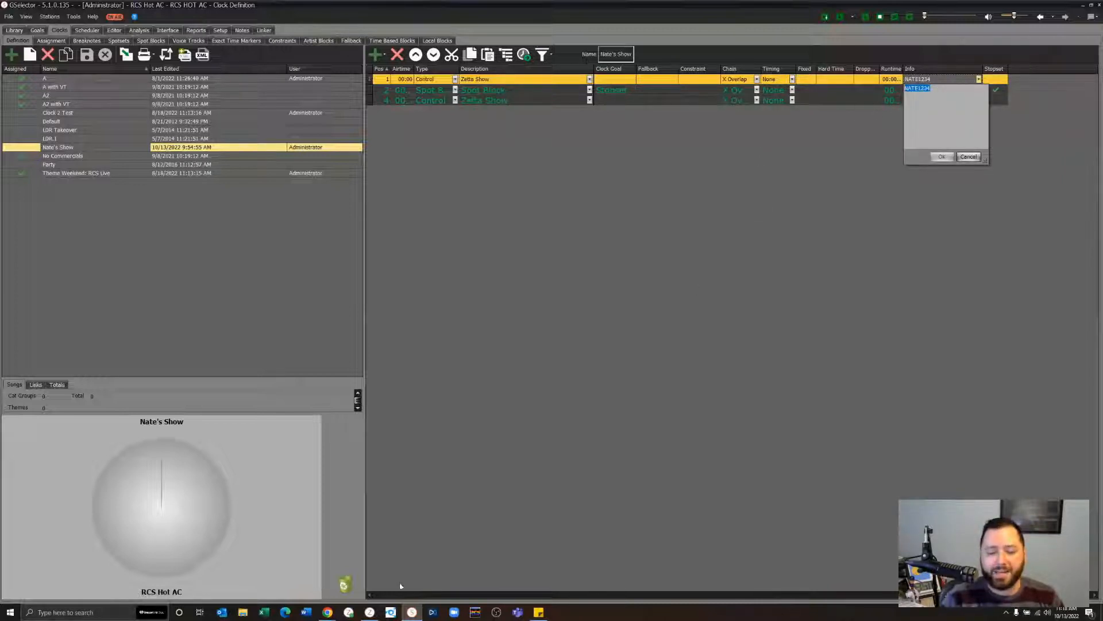
left_click(370, 612)
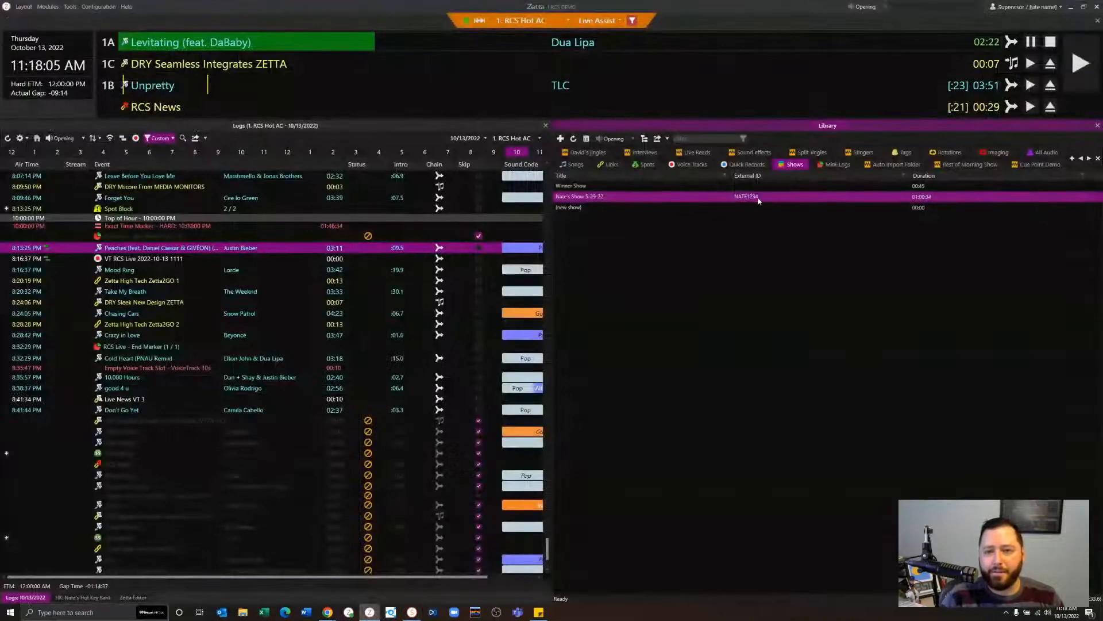
double_click(678, 197)
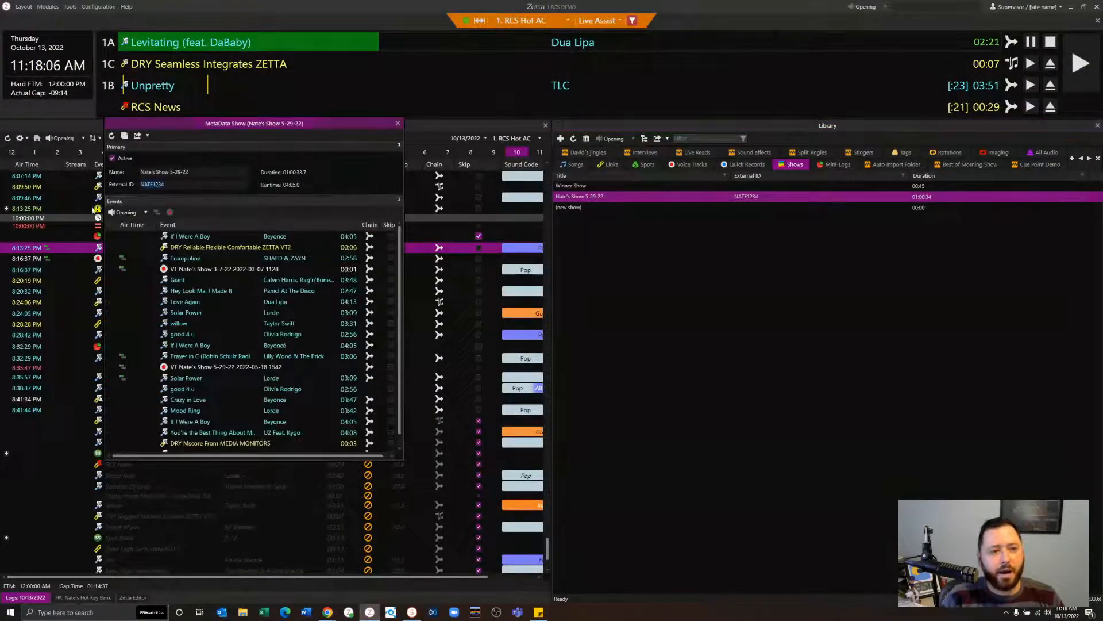
Step: Switch to GSelector, set the timing of both Zetta Show events in the clock to Stretch, and leave the clock without saving
left_click(412, 612)
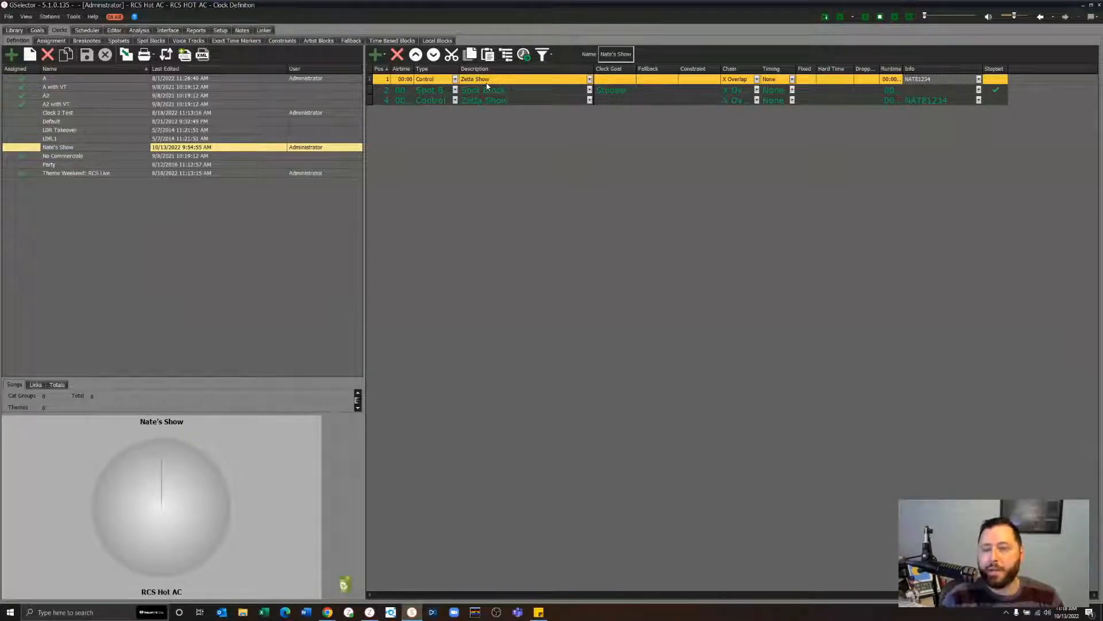
left_click(792, 79)
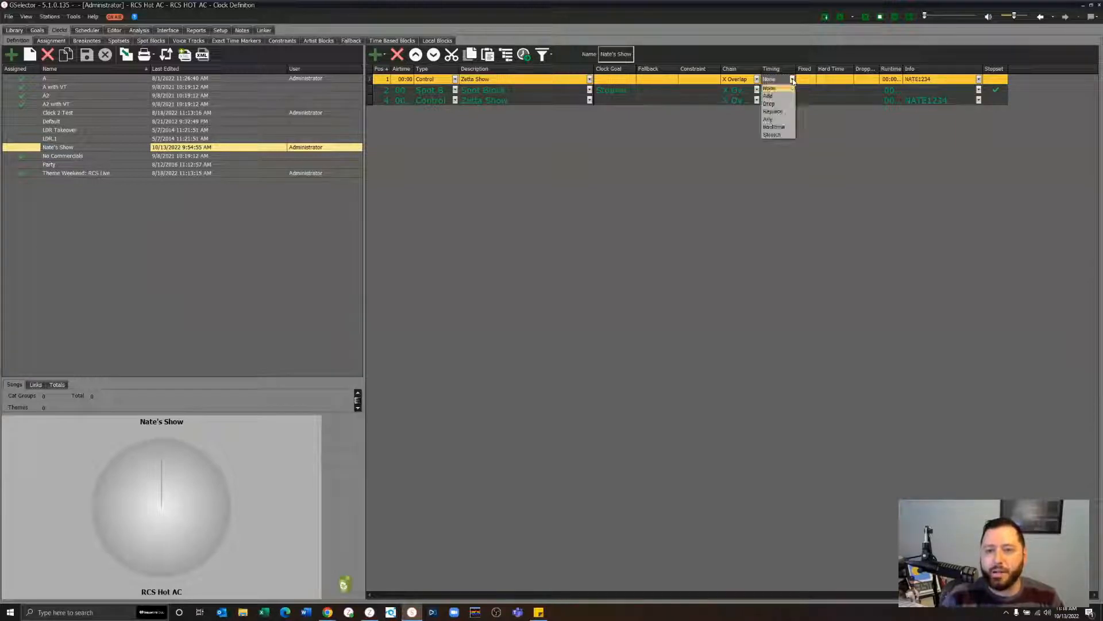
left_click(772, 134)
left_click(793, 100)
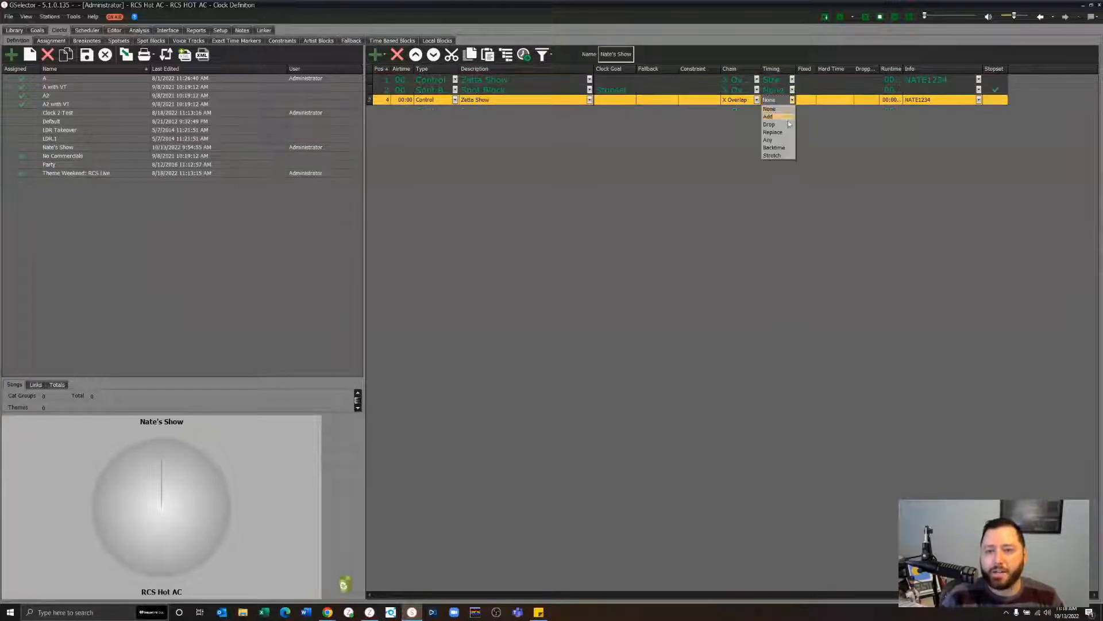
left_click(778, 153)
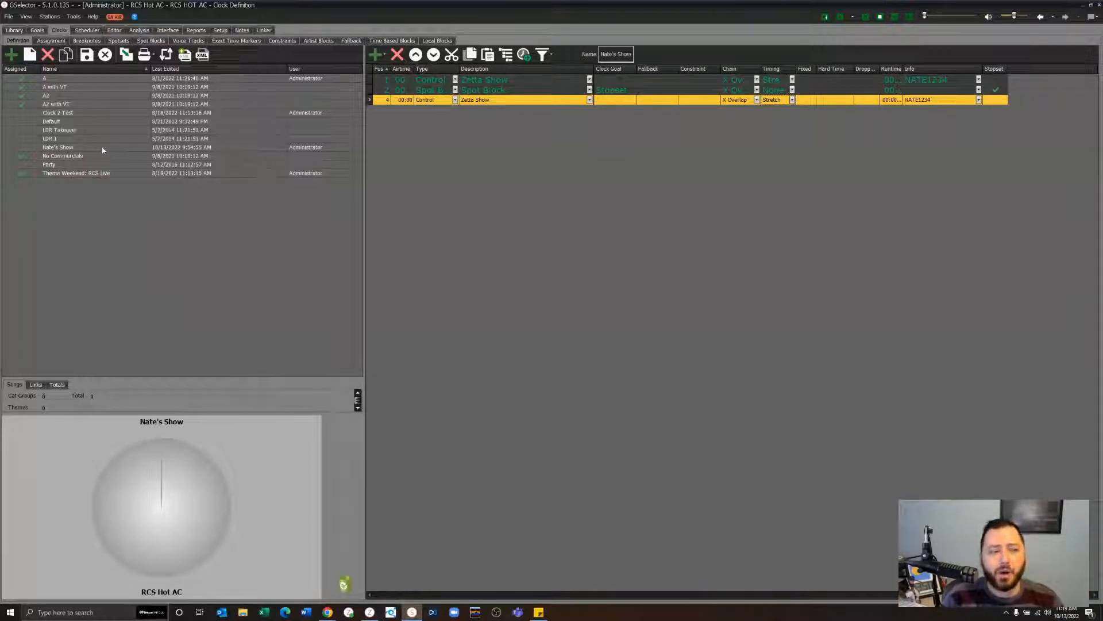
left_click(65, 54)
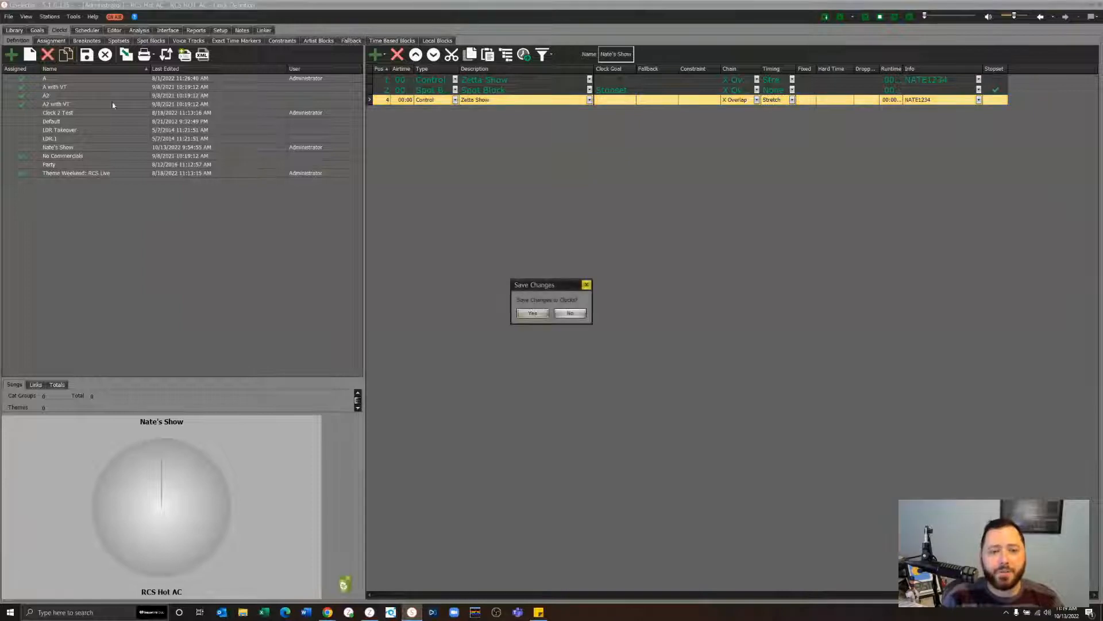
left_click(569, 312)
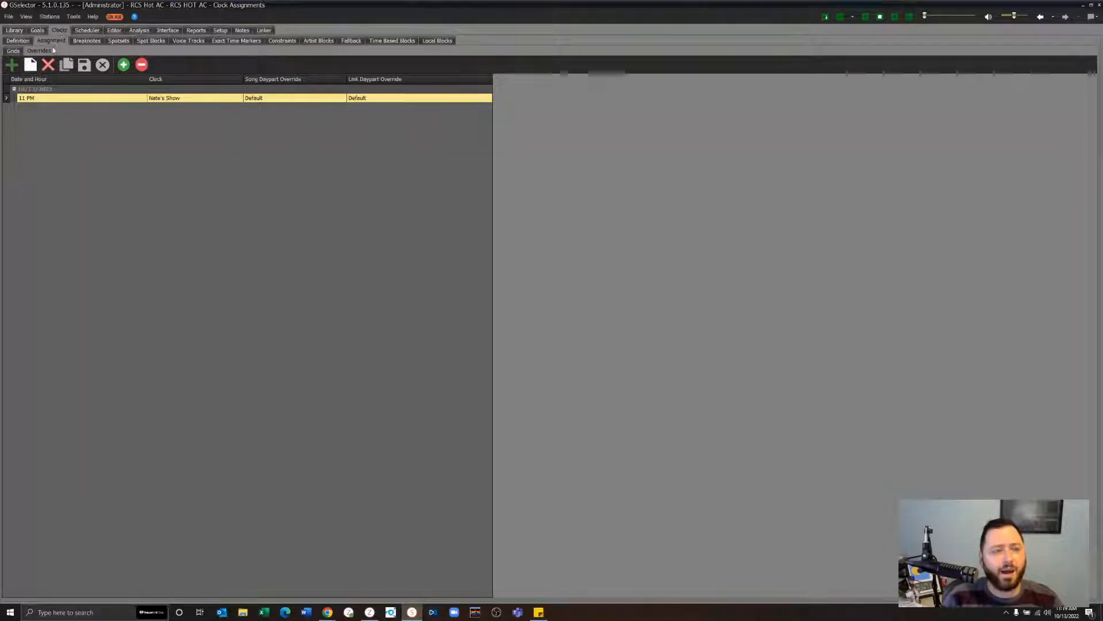
Step: Set up a clock override for 10/13/2022 at 11 PM using the Nate's Show clock, and cancel it
left_click(11, 65)
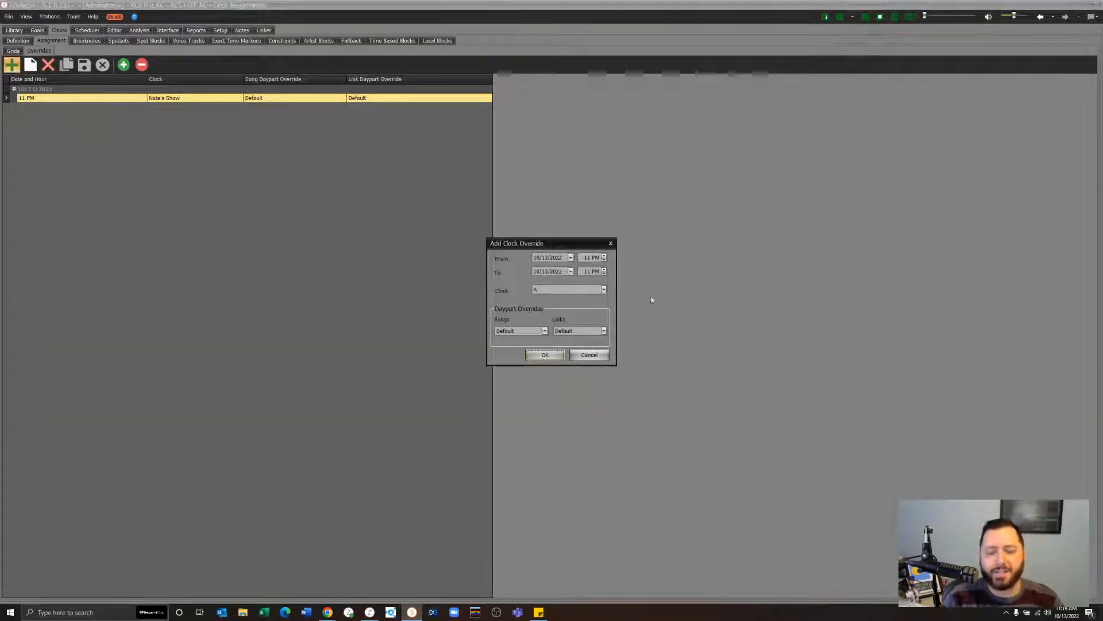
left_click(590, 289)
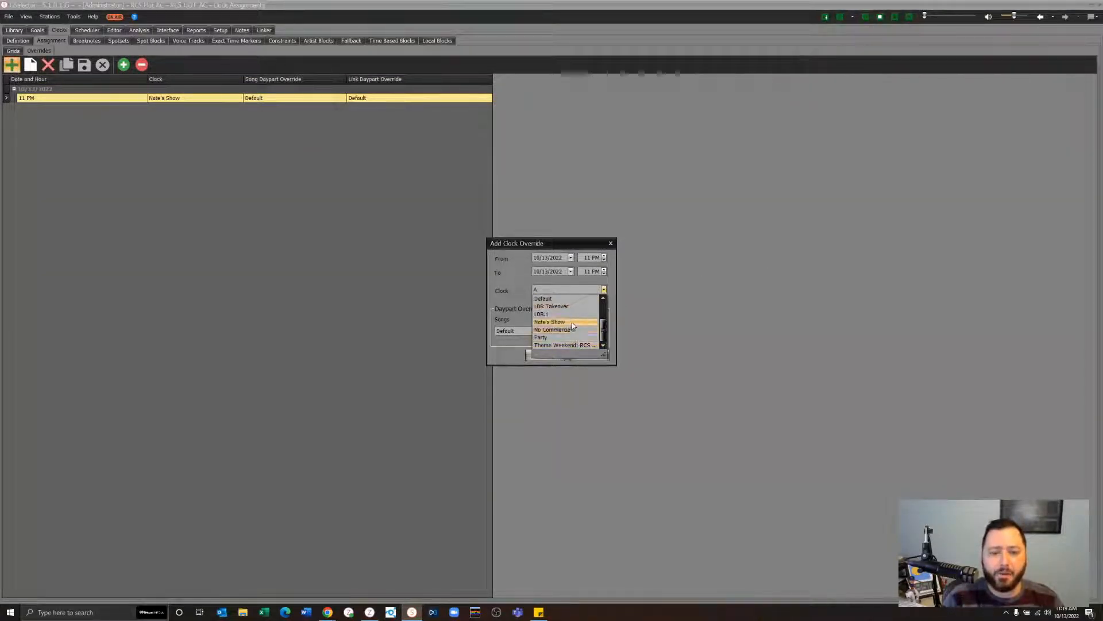
left_click(566, 320)
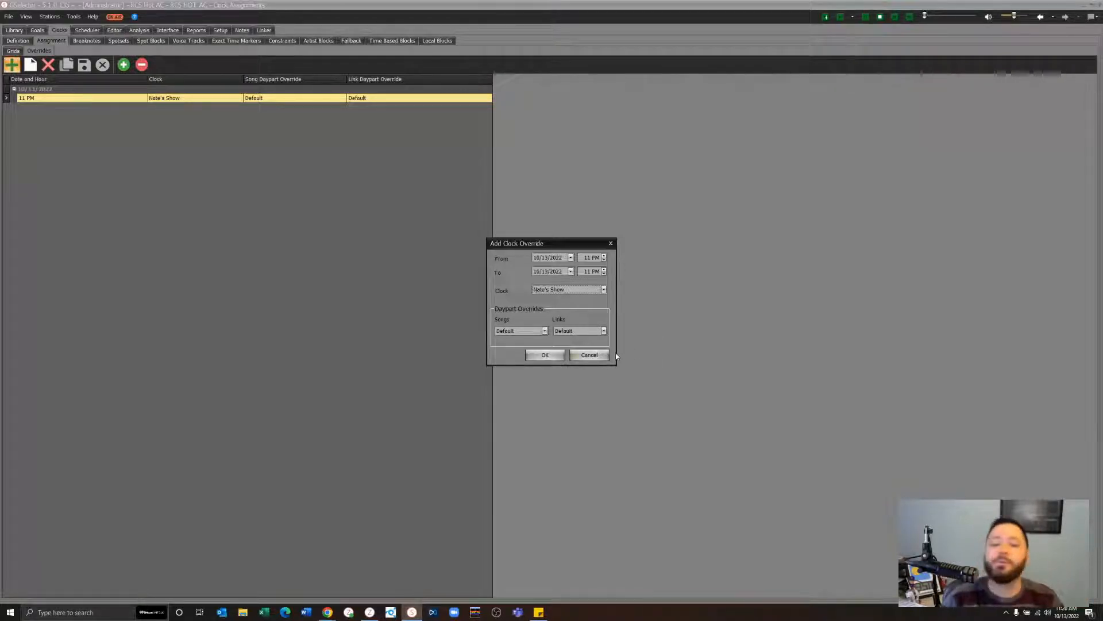
left_click(601, 355)
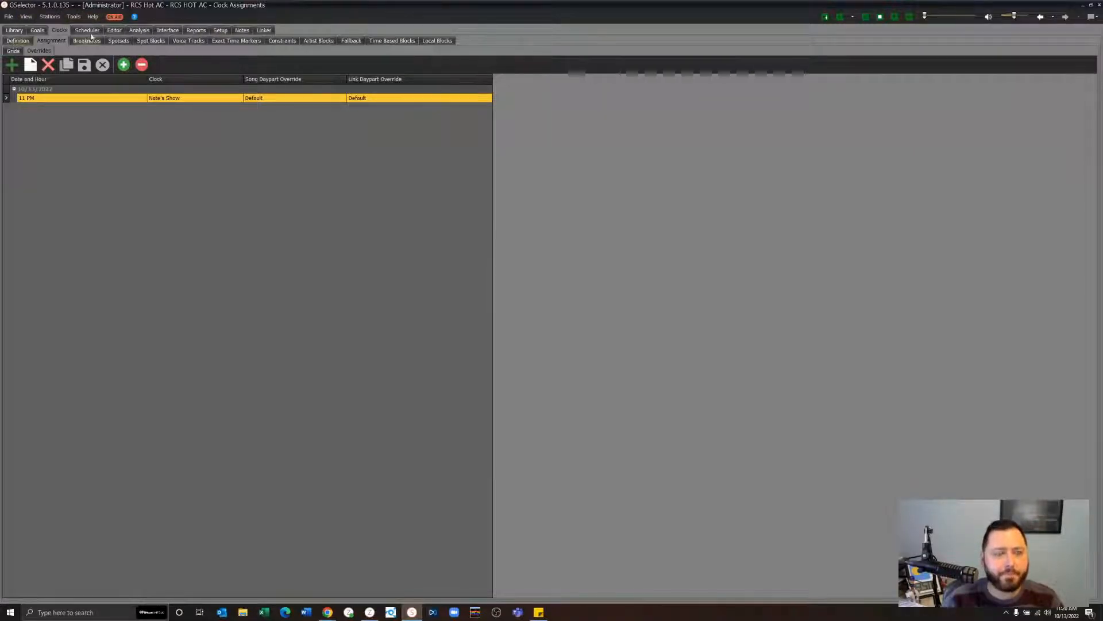
Step: Open the 10/13/2022 log in the editor and examine the Zetta Show events in the 11 PM hour, including their user data
left_click(115, 16)
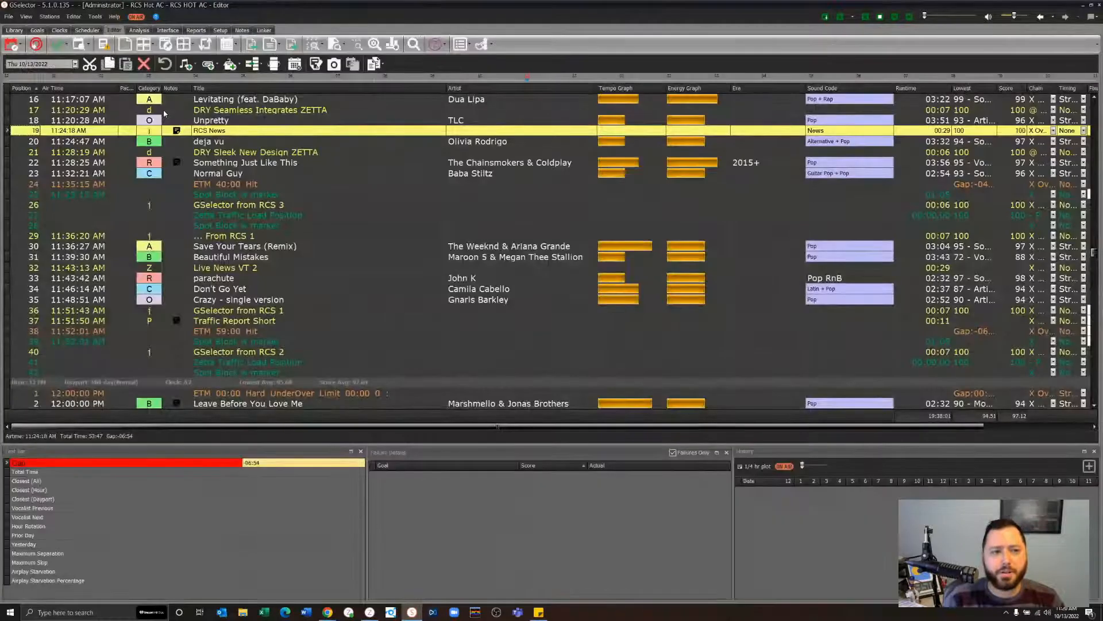
left_click(1093, 75)
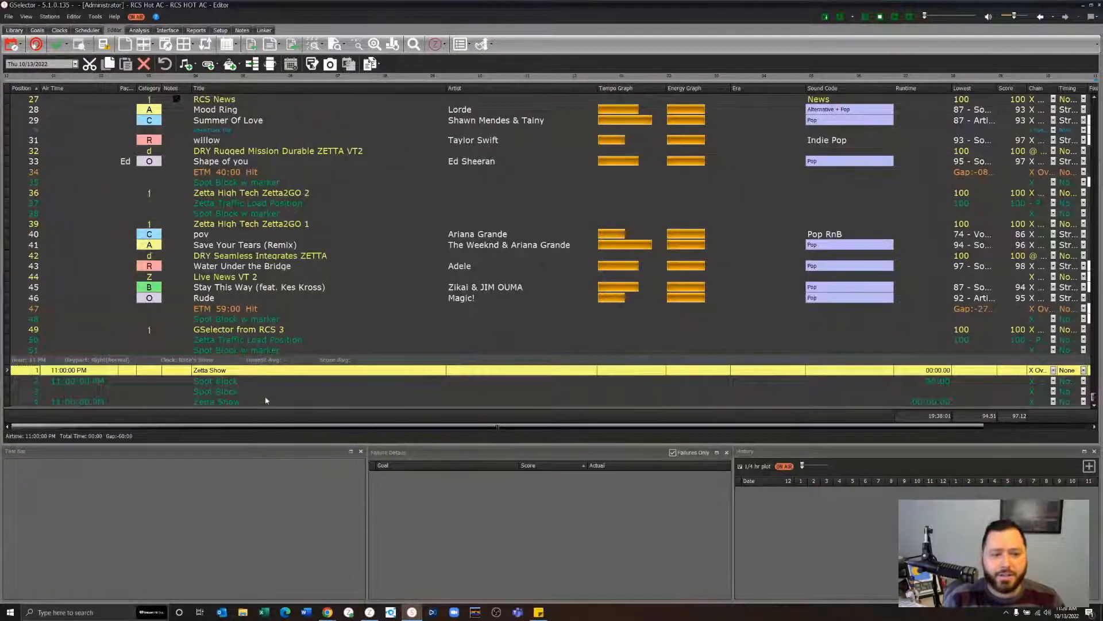
key("Down")
key("Down")
key("Down")
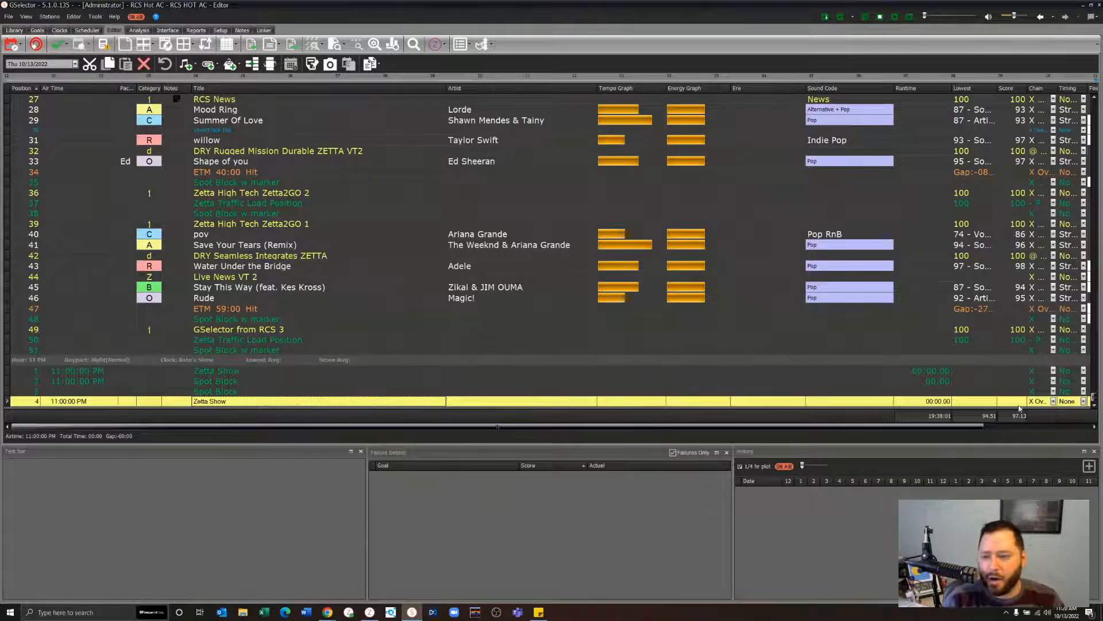
left_click(1055, 427)
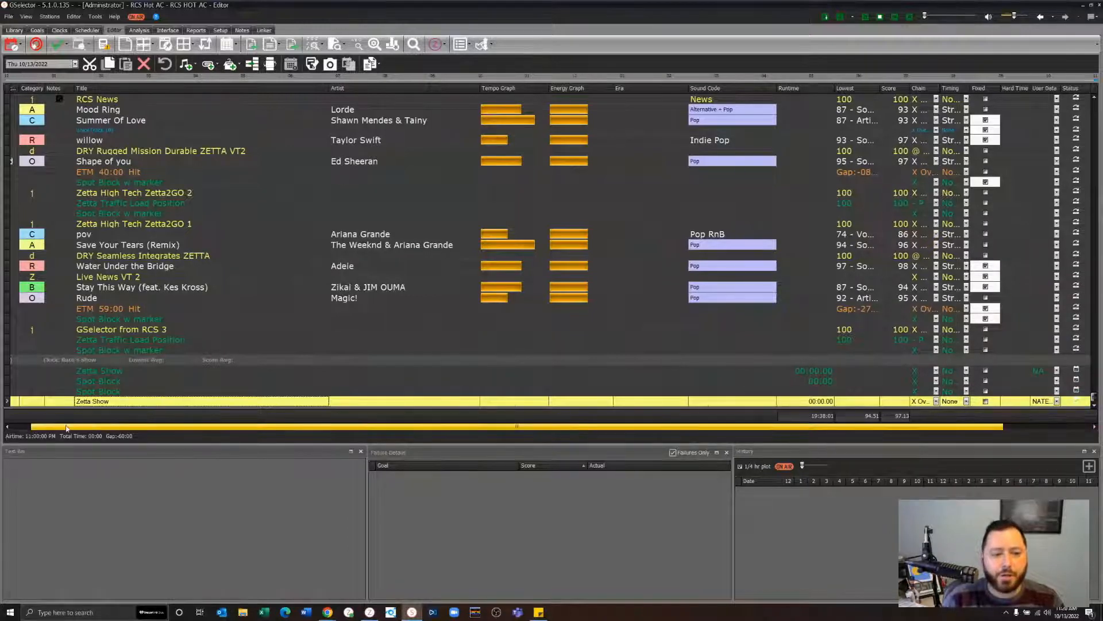
left_click_drag(214, 429, 107, 429)
Step: Insert a Zetta Show control event into the 10 PM hour, between the RCS Live start marker and Peaches
scroll(329, 213, "up", 8)
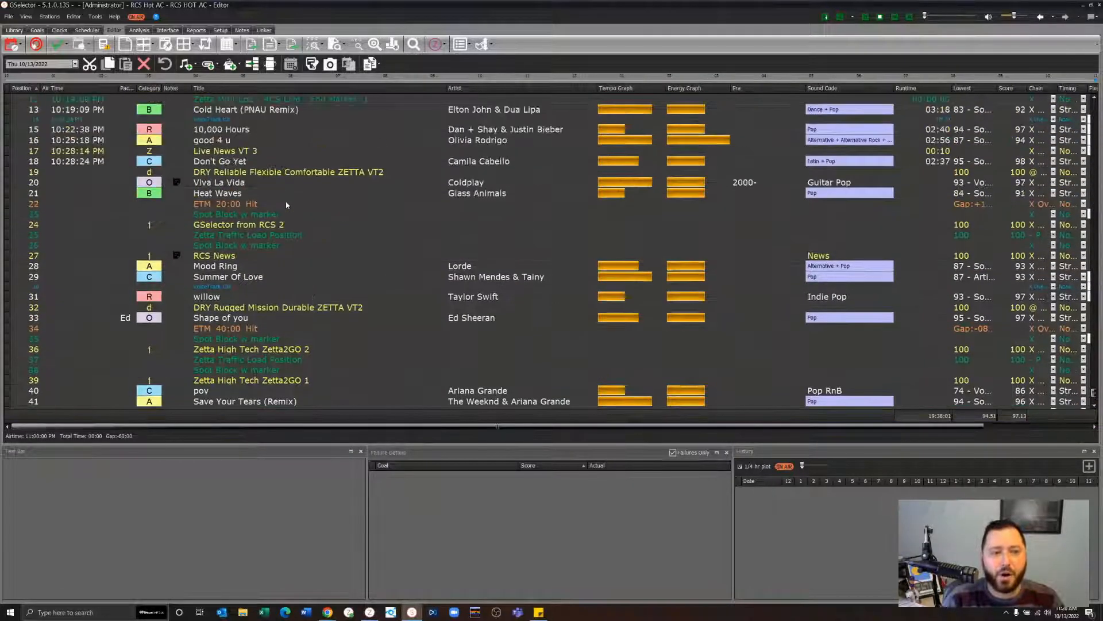
scroll(285, 205, "up", 3)
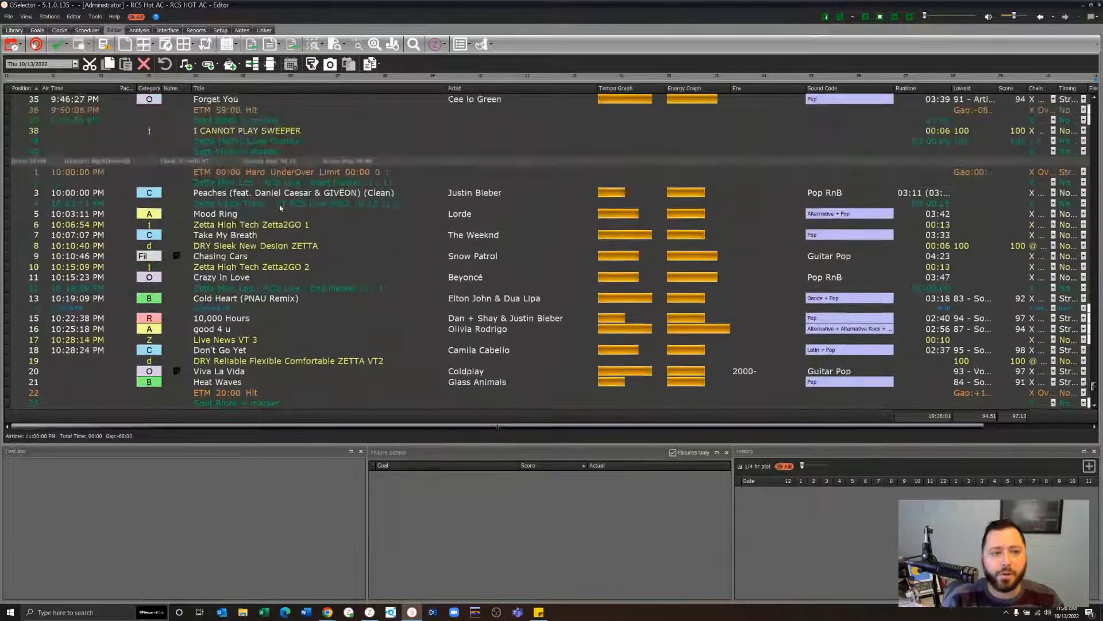
left_click(241, 184)
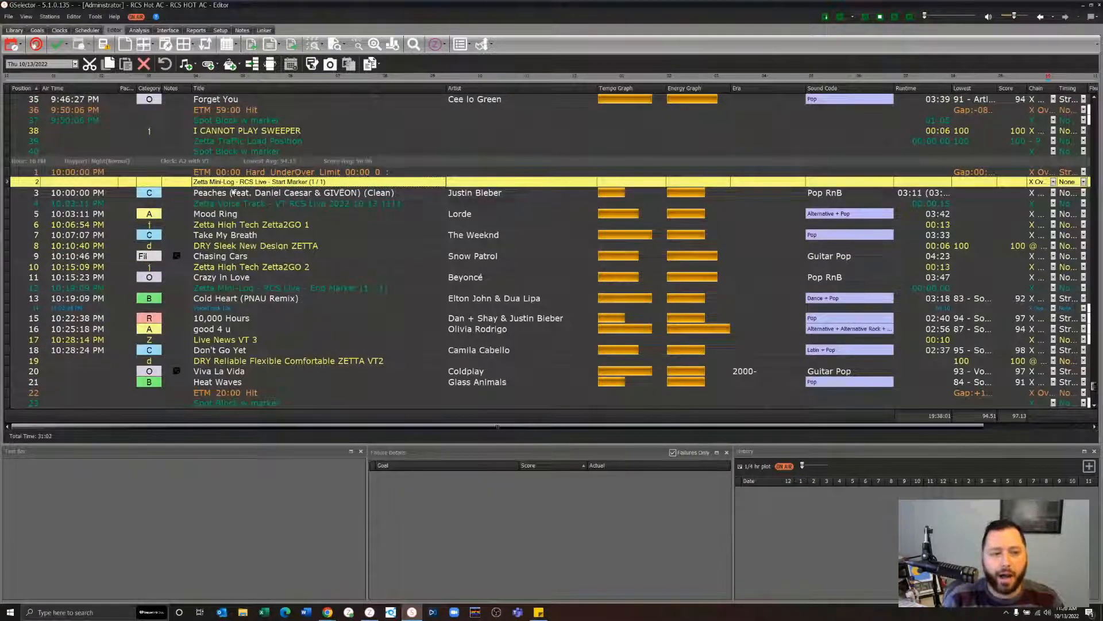
left_click(220, 195)
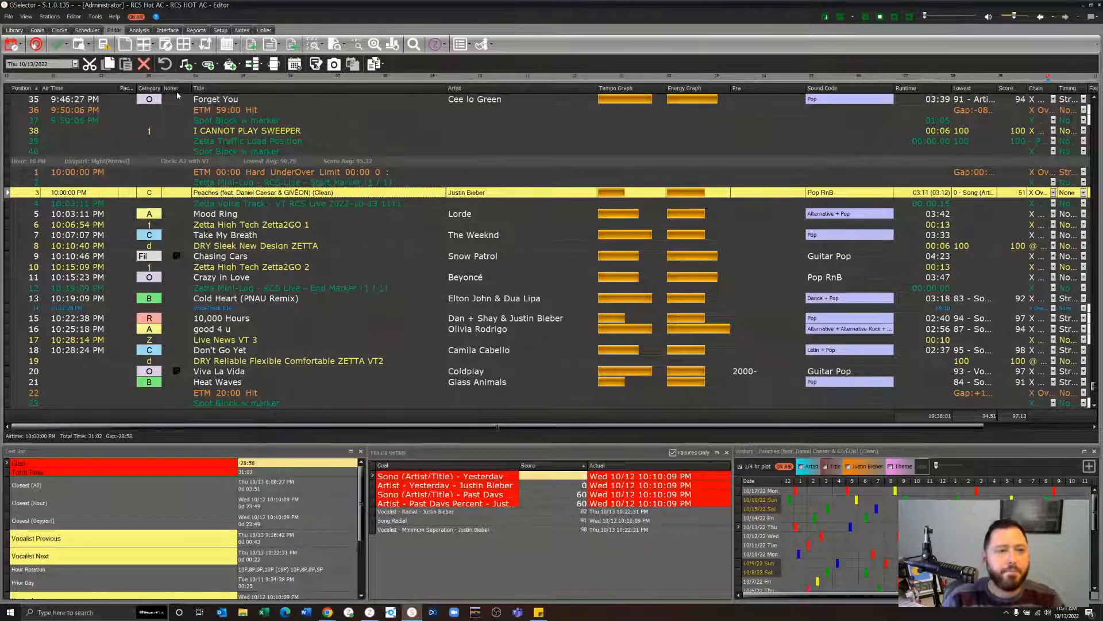
left_click(239, 66)
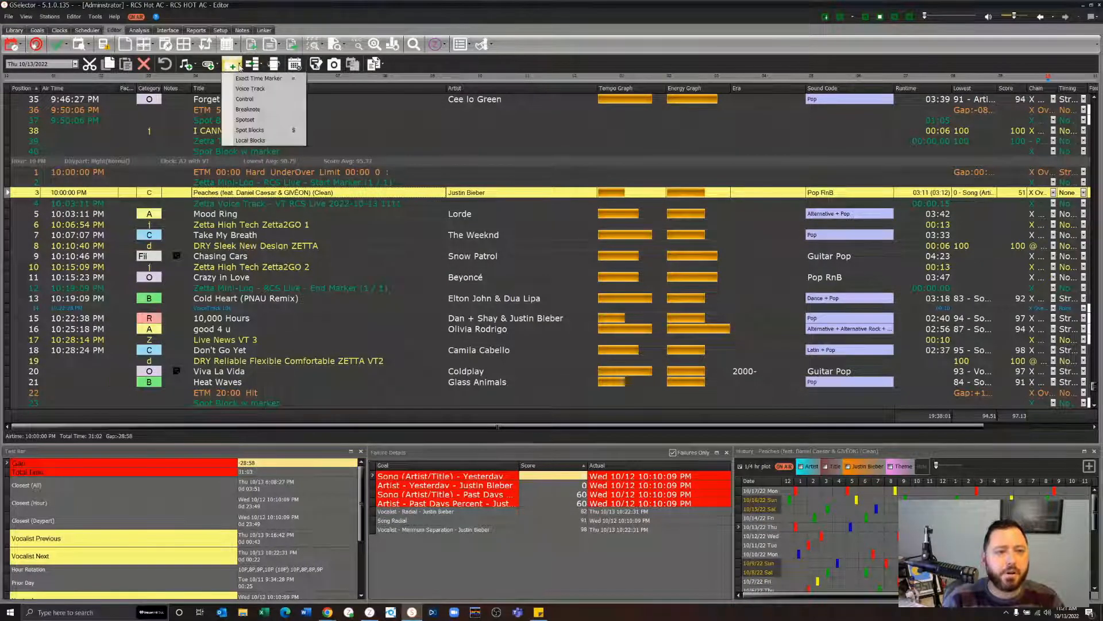
left_click(260, 98)
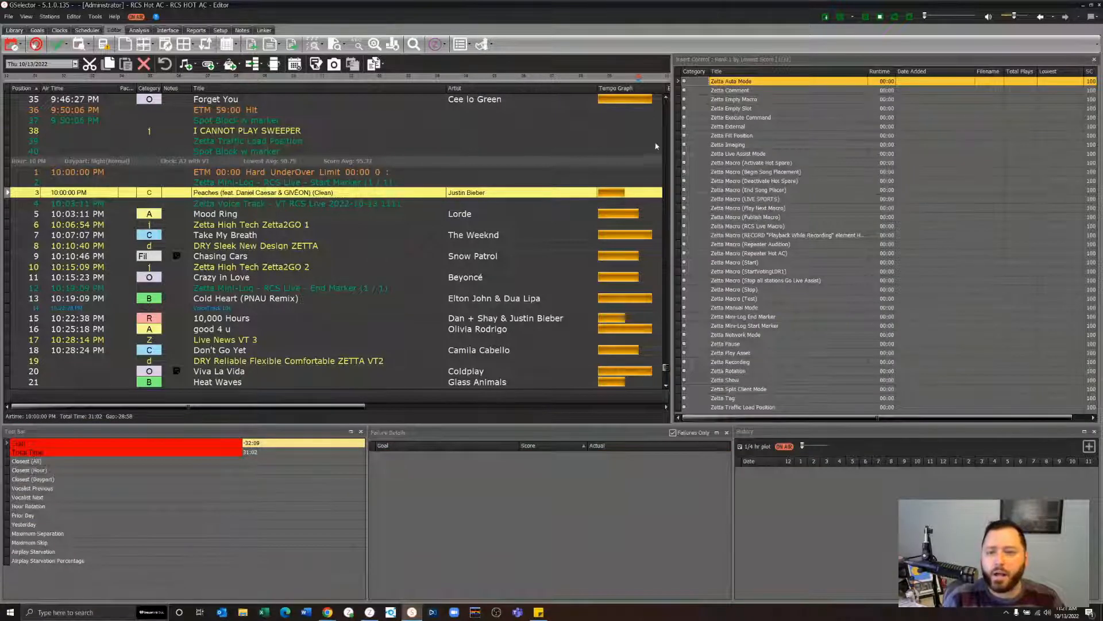
left_click(746, 380)
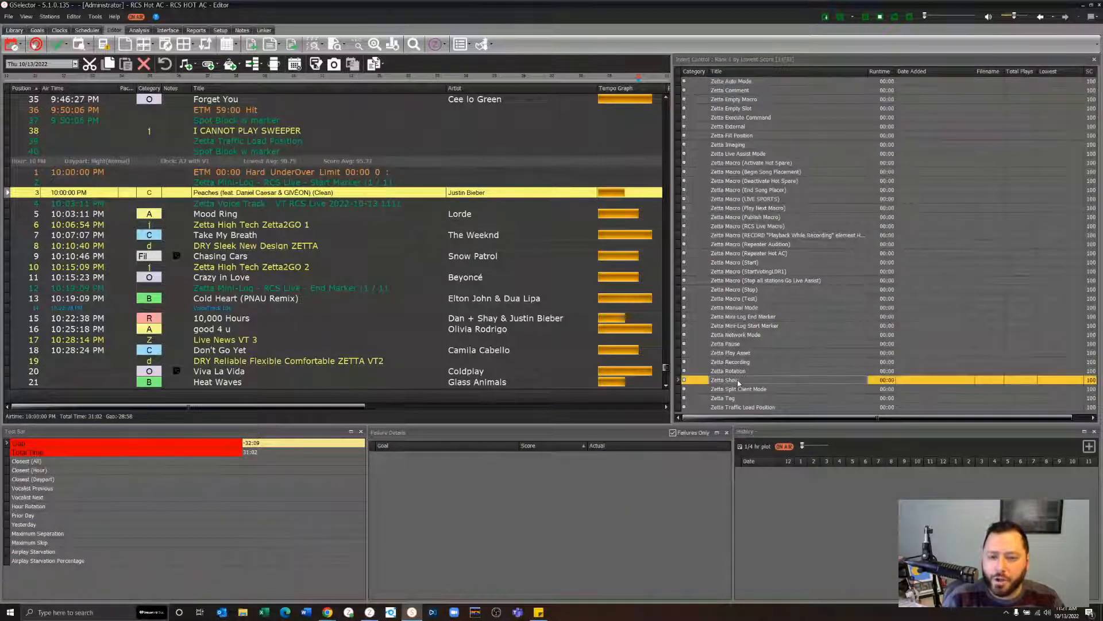
double_click(748, 382)
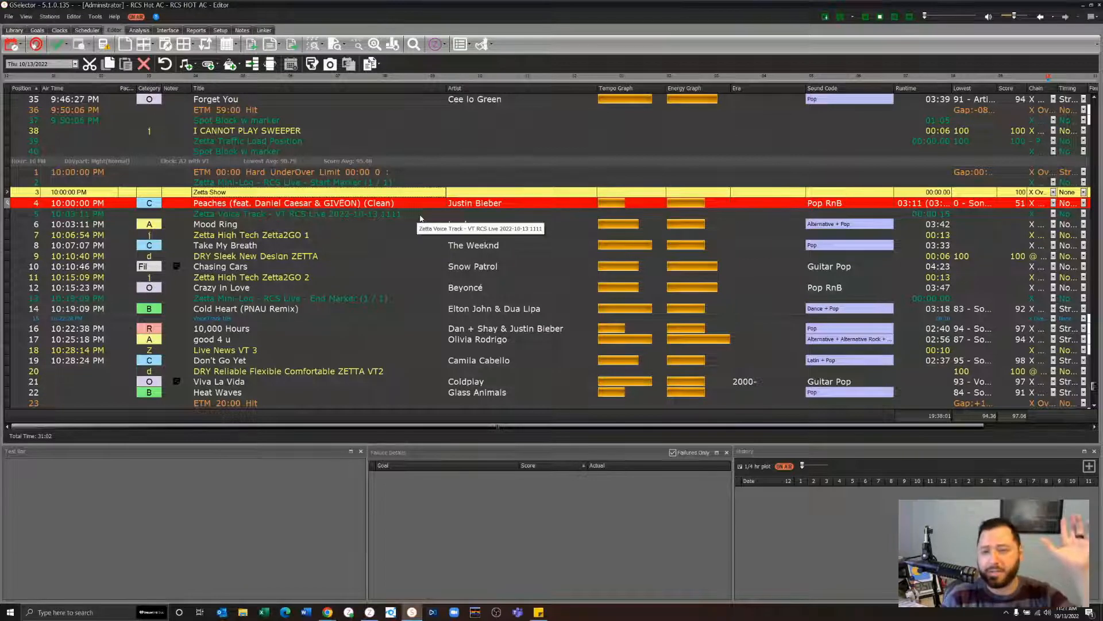
Step: Set the user data of the inserted Zetta Show event to NATE1234
left_click_drag(482, 428, 589, 428)
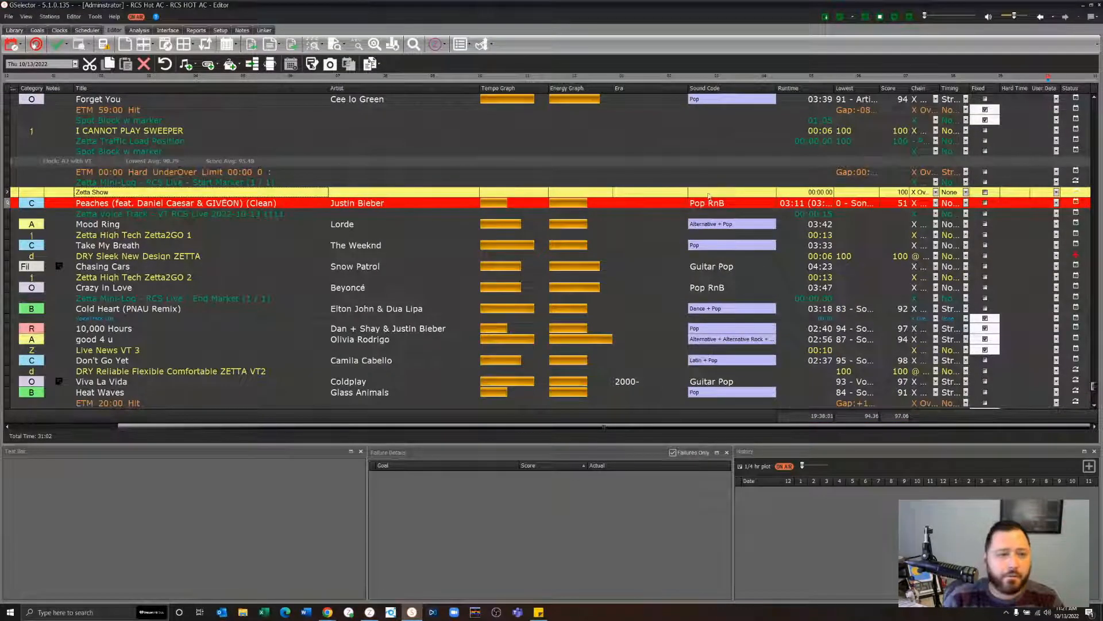
left_click(1056, 192)
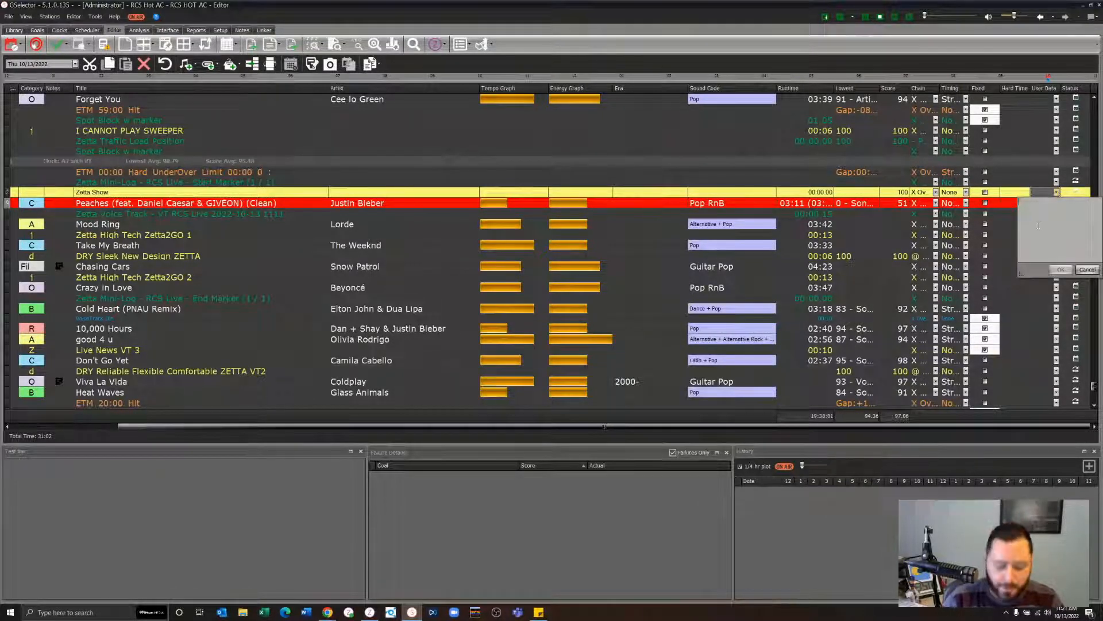
type("NATE1234")
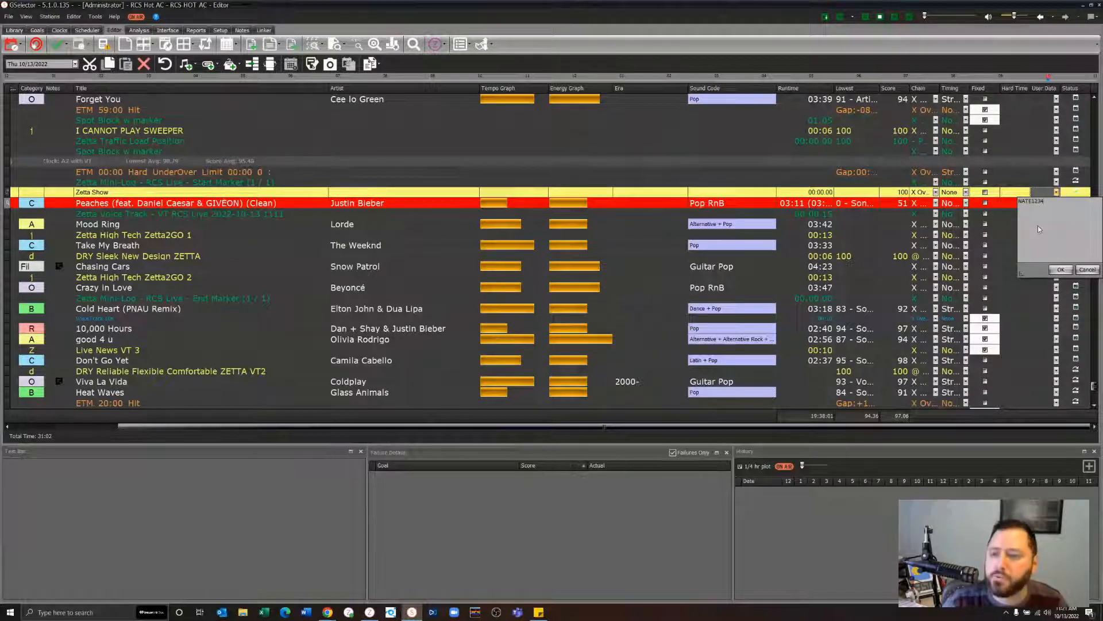
left_click(1059, 270)
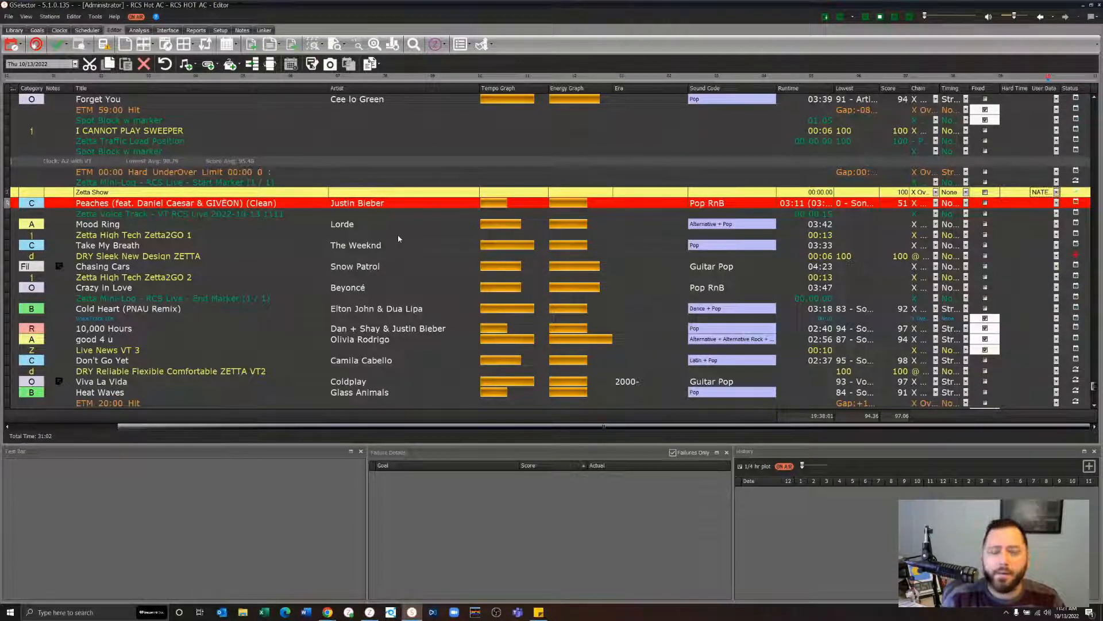
Step: Switch to Zetta, close the show's metadata, and expand the show inserted in the log's 10 PM hour to view its events
left_click(173, 183)
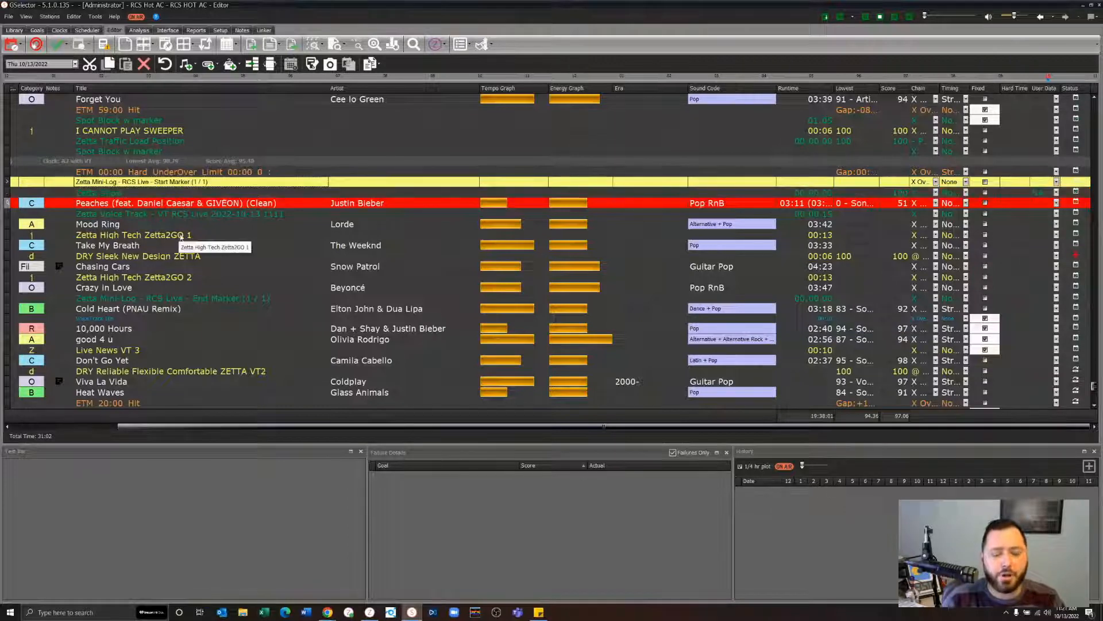
left_click(369, 612)
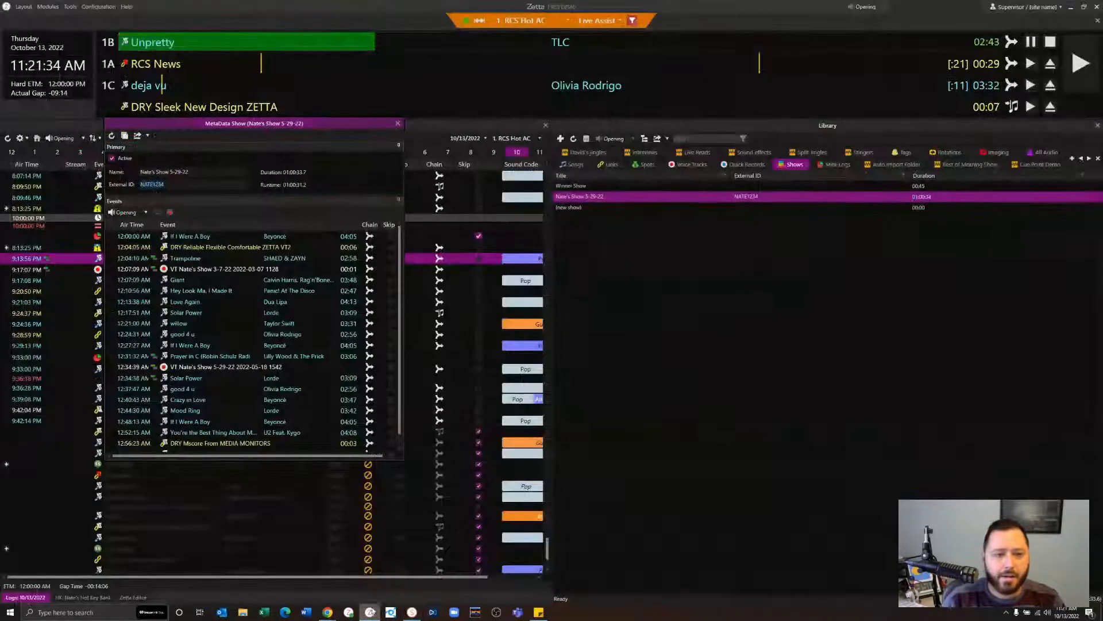
left_click(399, 124)
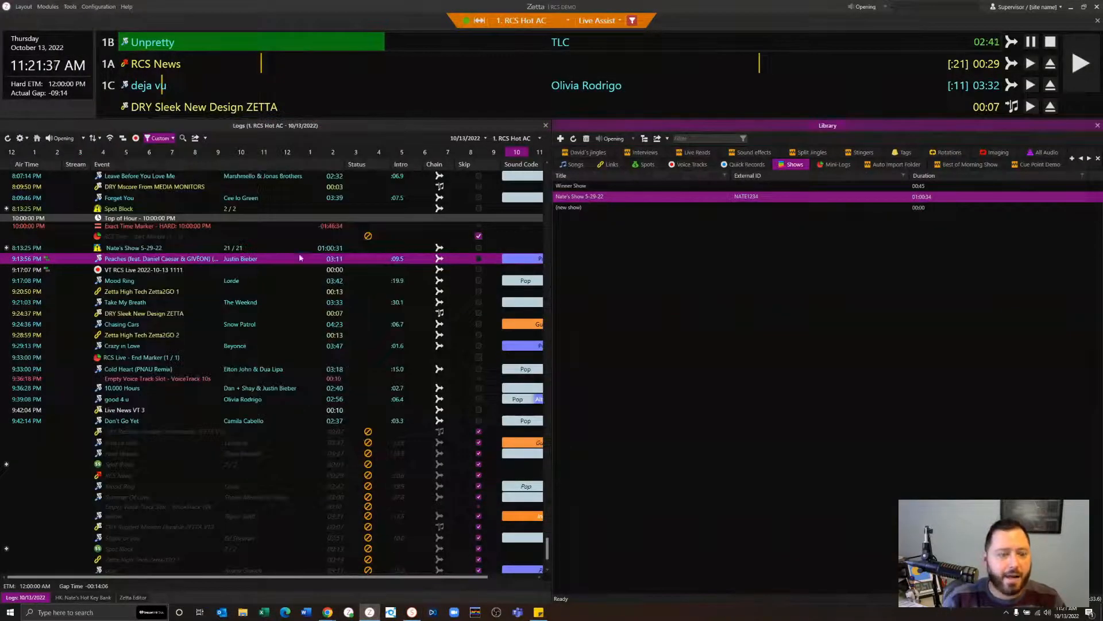
left_click(240, 248)
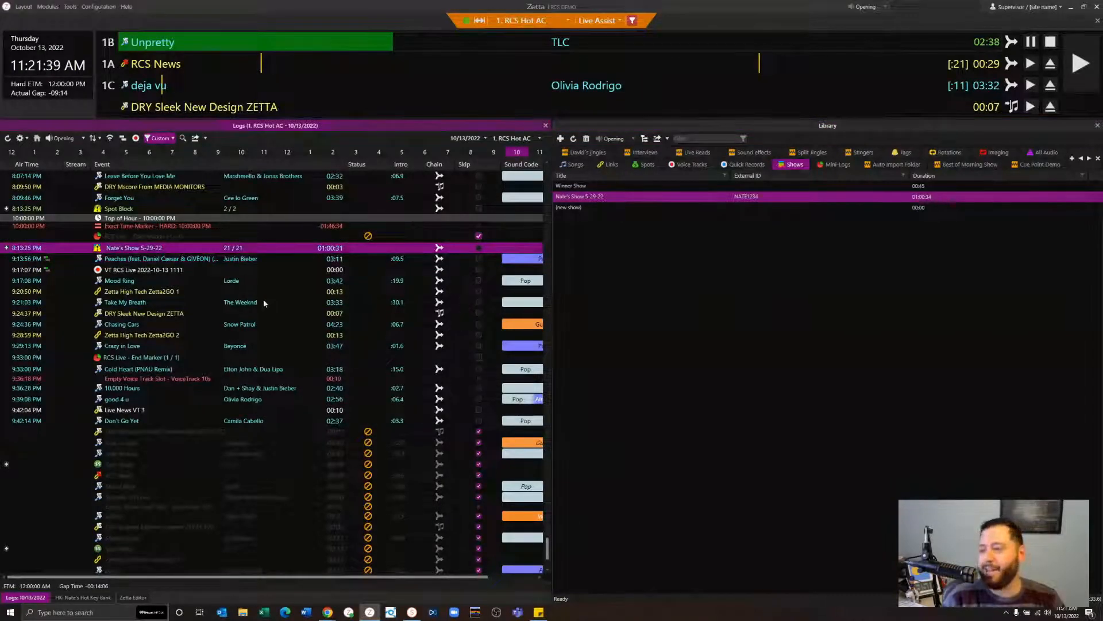
left_click(7, 248)
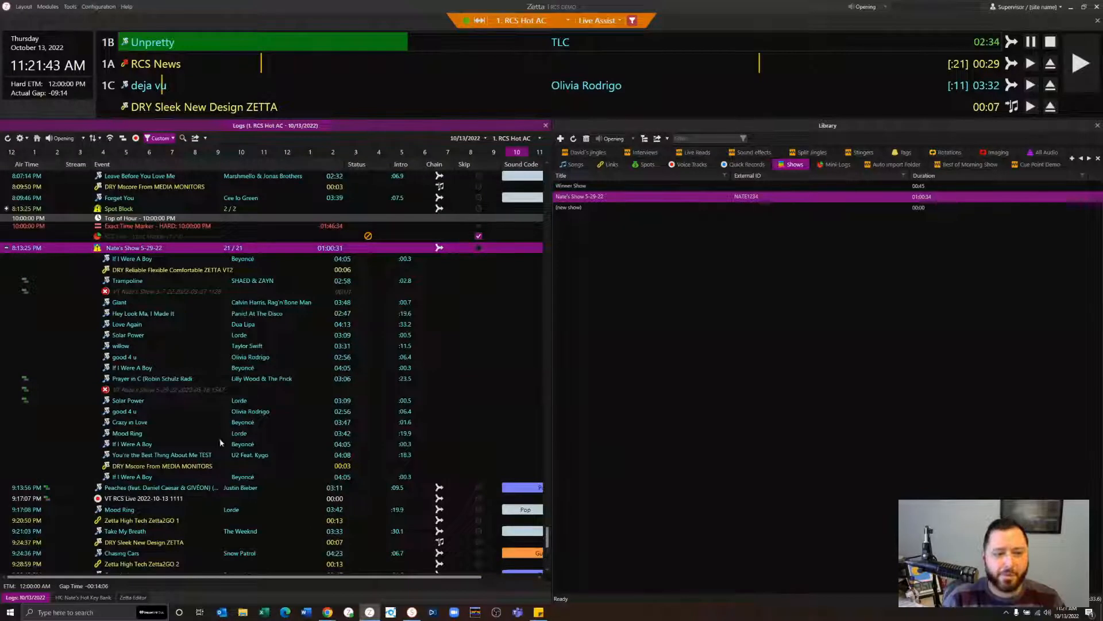
Step: Collapse the inserted show in the log's 10 PM hour and check the available log dates in the October 2022 calendar
left_click(7, 248)
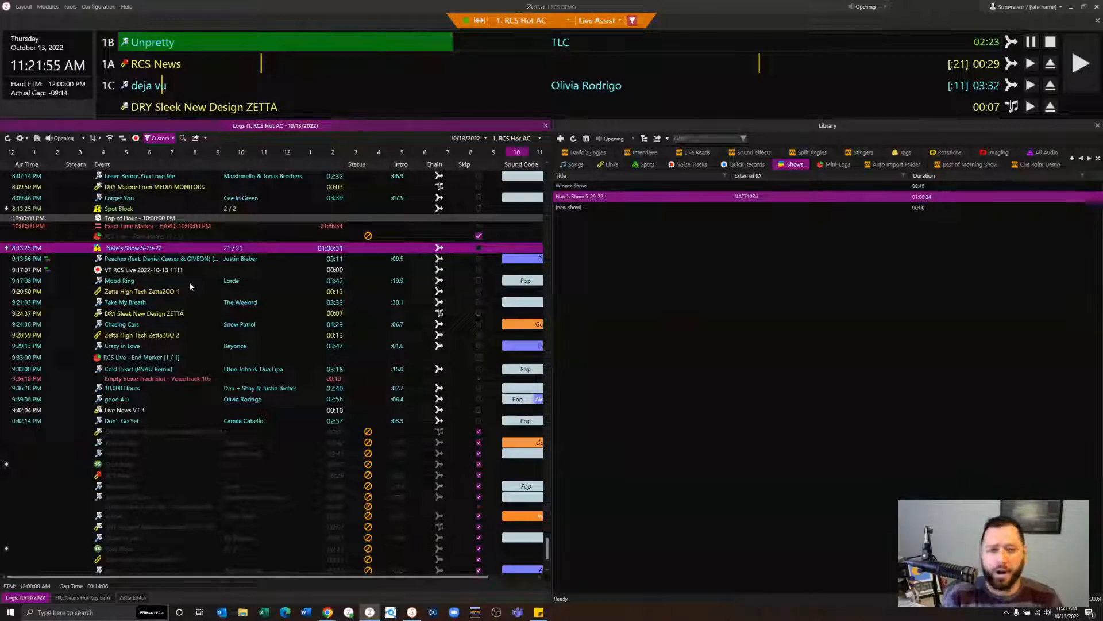
left_click(485, 139)
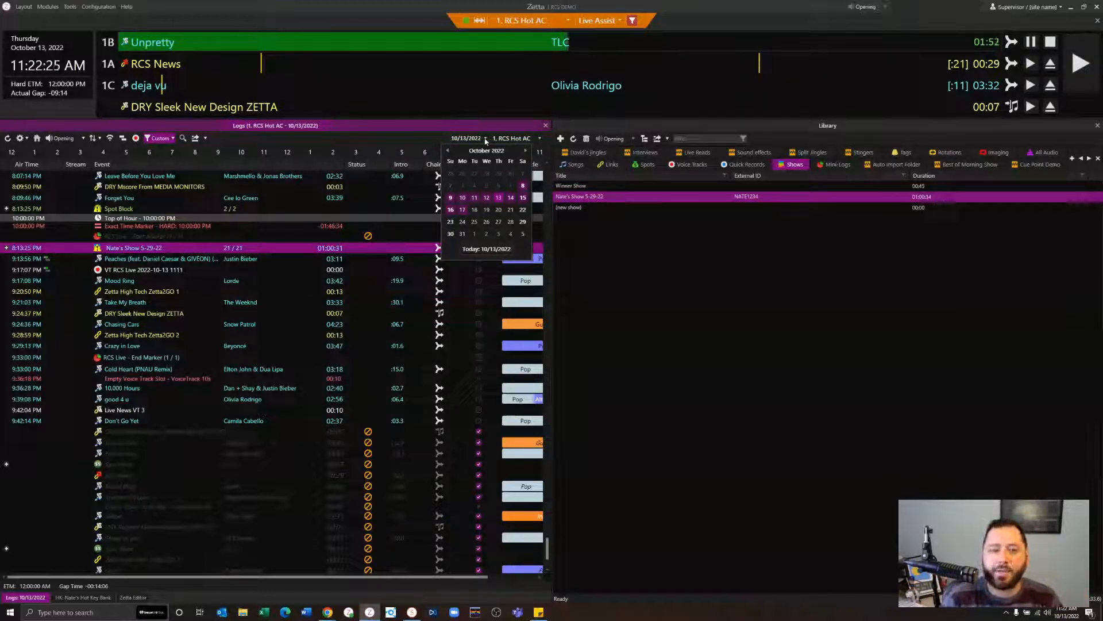
left_click(601, 269)
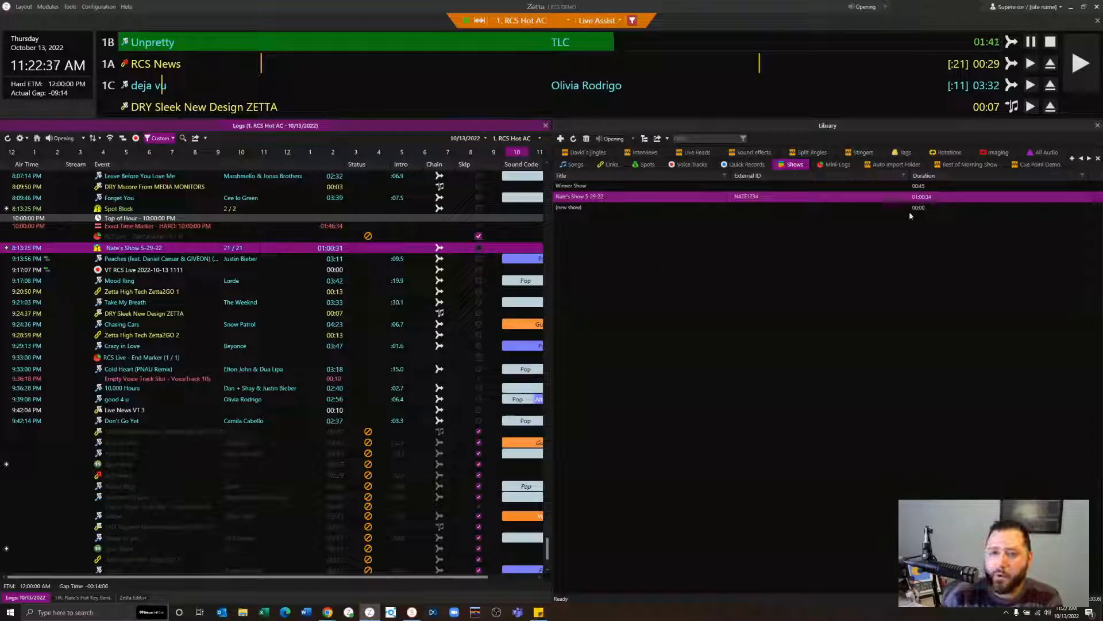
Step: Open the Emergency Playlist mini-log from the library, examine its events, and close its metadata
left_click(835, 164)
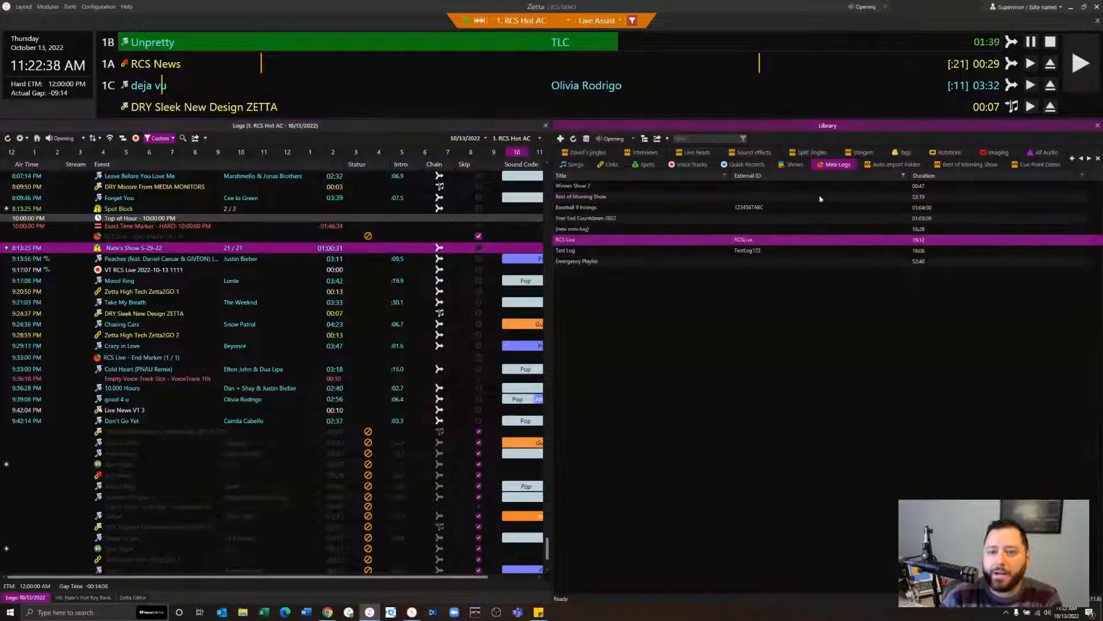
double_click(591, 261)
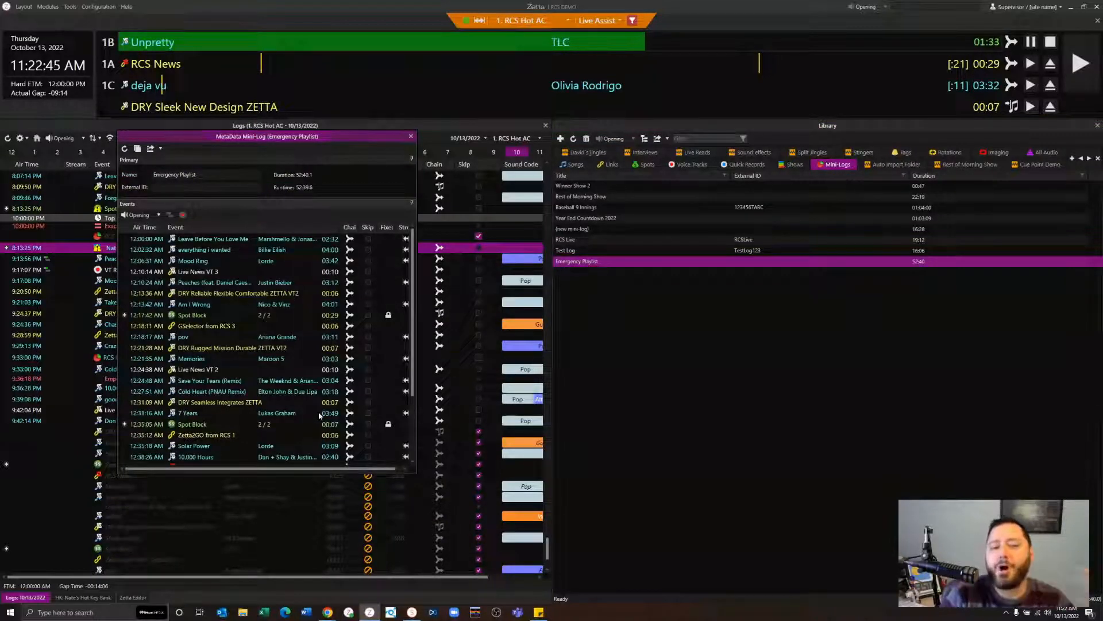
left_click(411, 137)
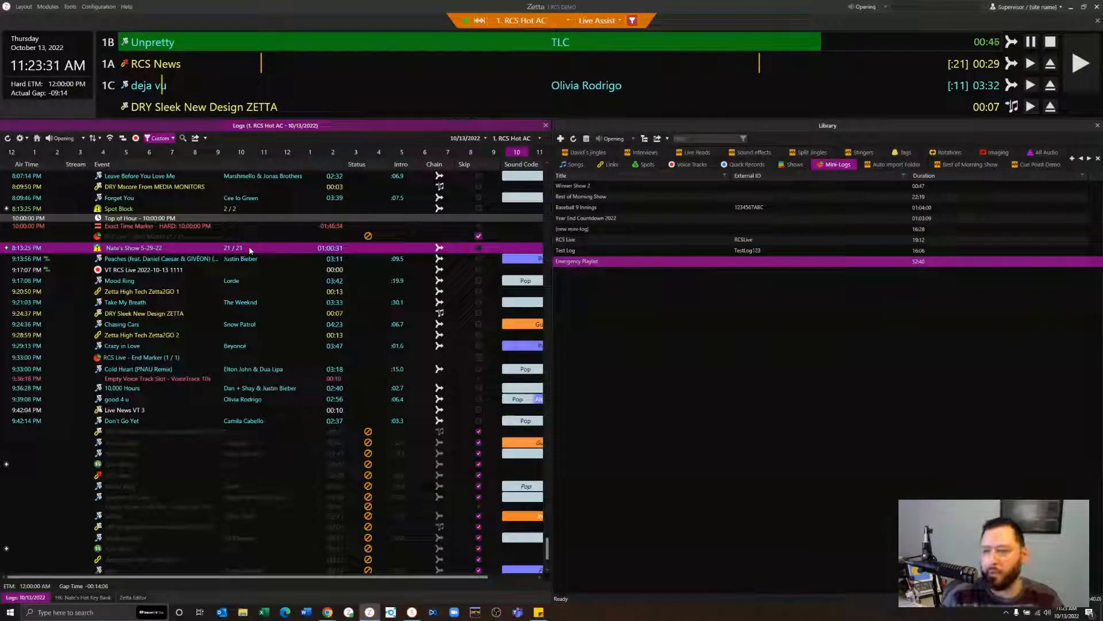
Step: Switch to Zetta2GO, list all mini-logs in the library with a * title search, and open the RCS Live mini-log
mouse_move(332, 616)
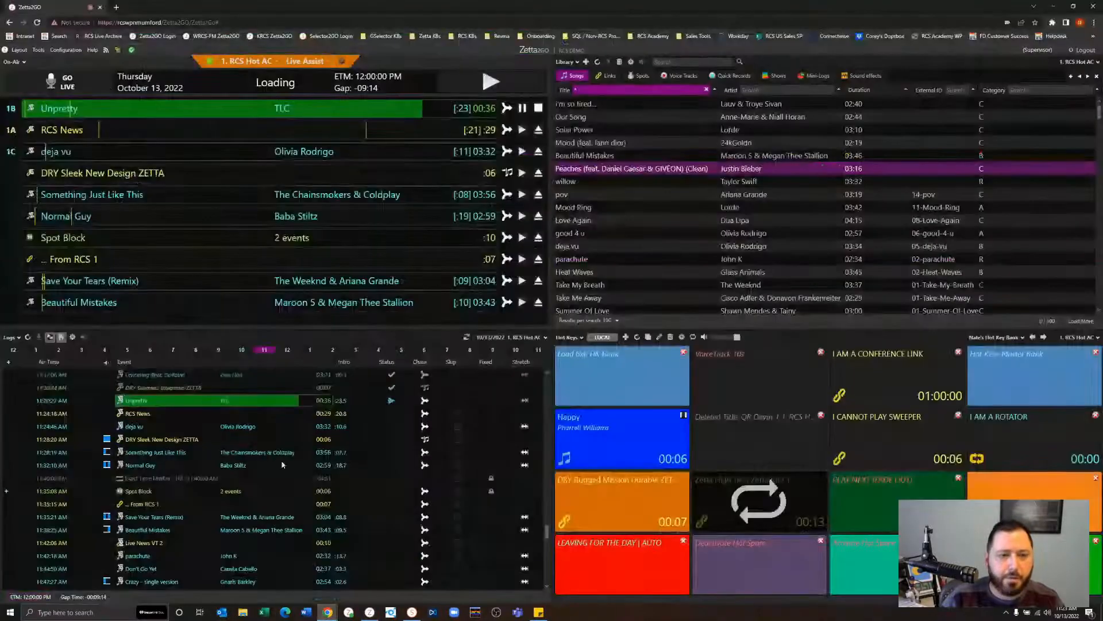
left_click(256, 569)
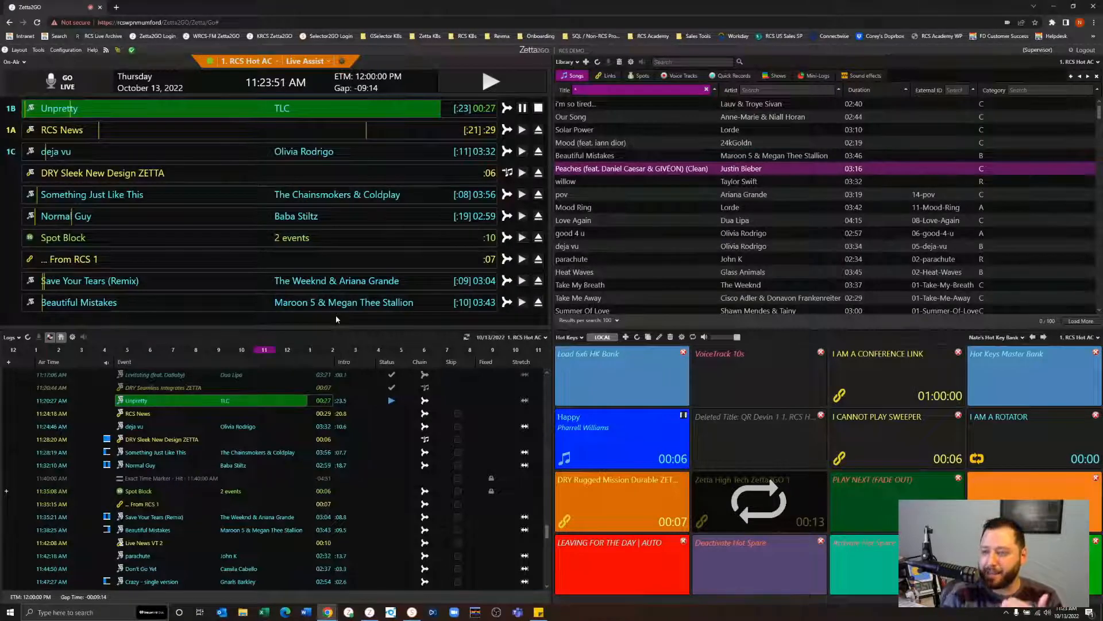
left_click(814, 75)
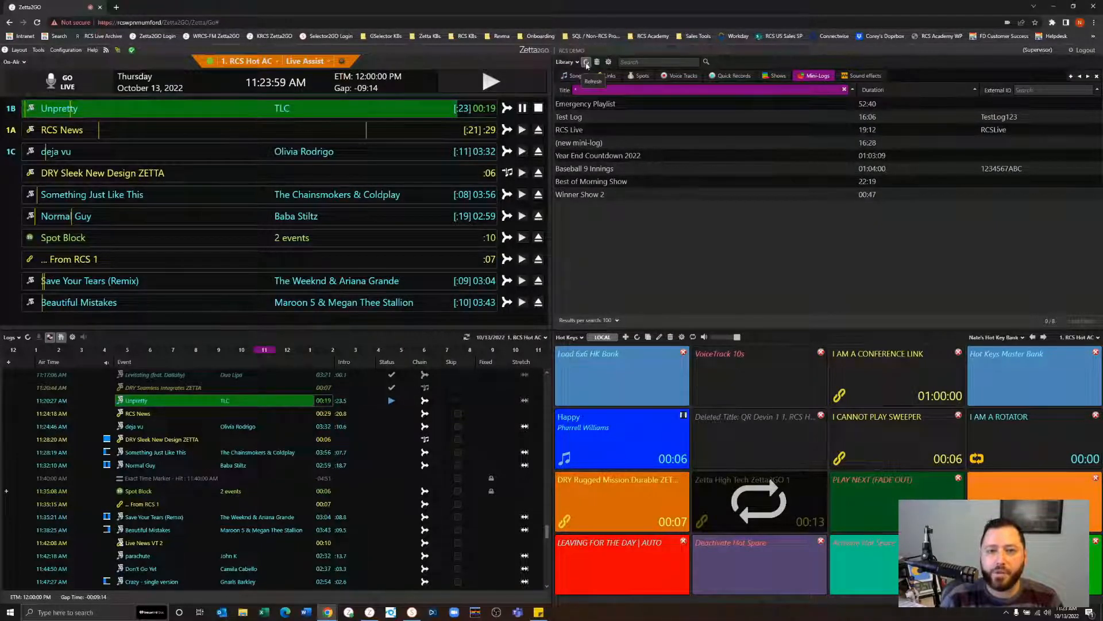
left_click(649, 89)
key("Return")
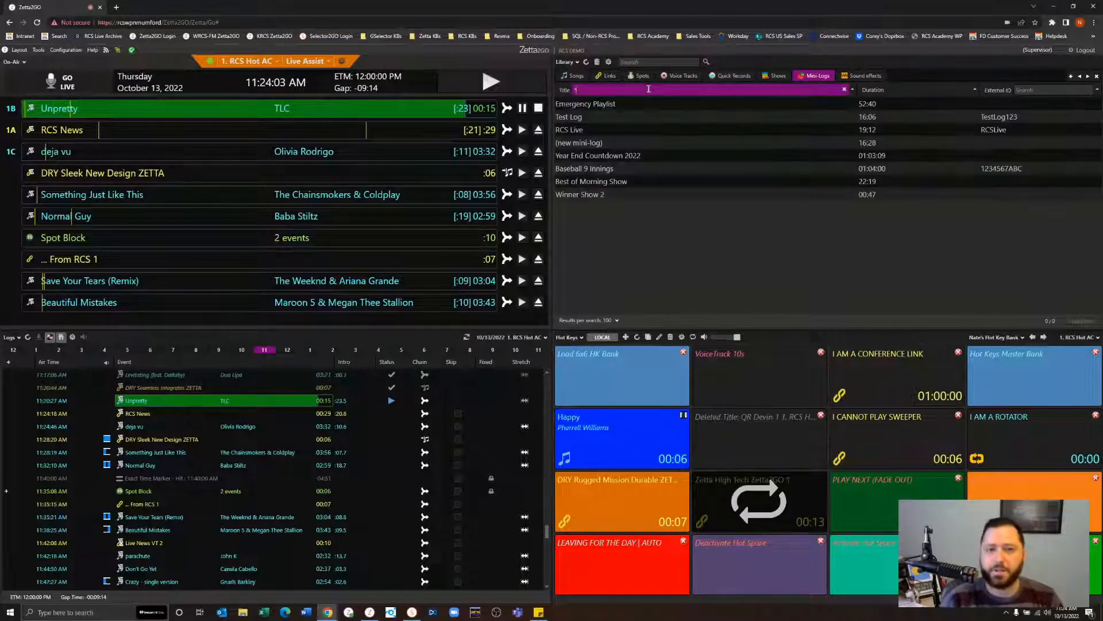
double_click(608, 128)
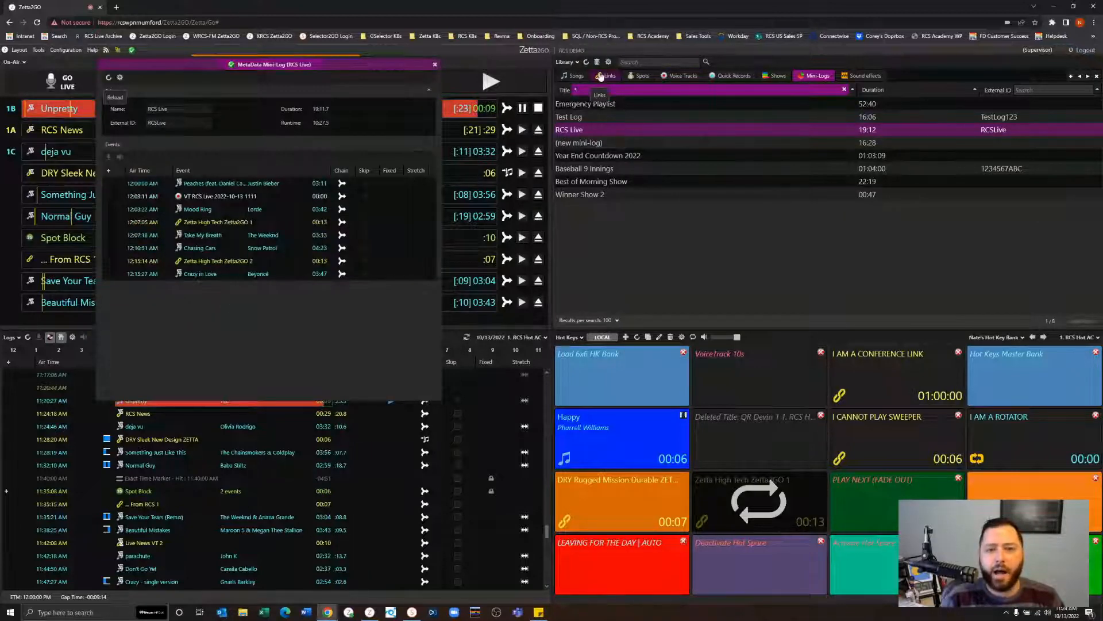
Step: List all library songs with a * title search and add good 4 u after Crazy in Love in the RCS Live mini-log
left_click(575, 75)
left_click(600, 90)
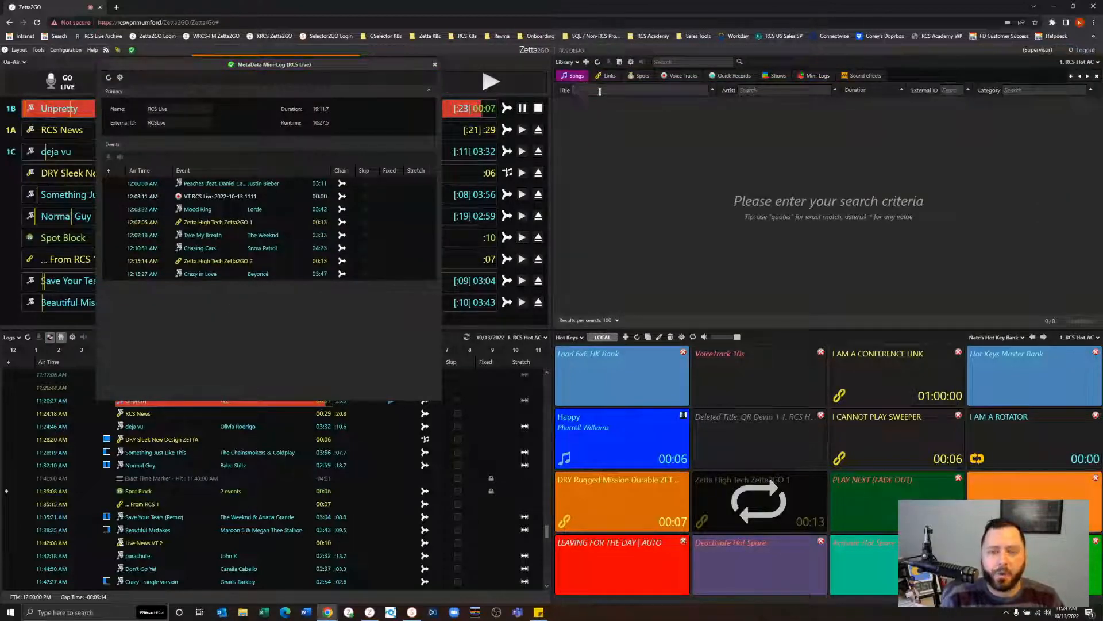
key("Return")
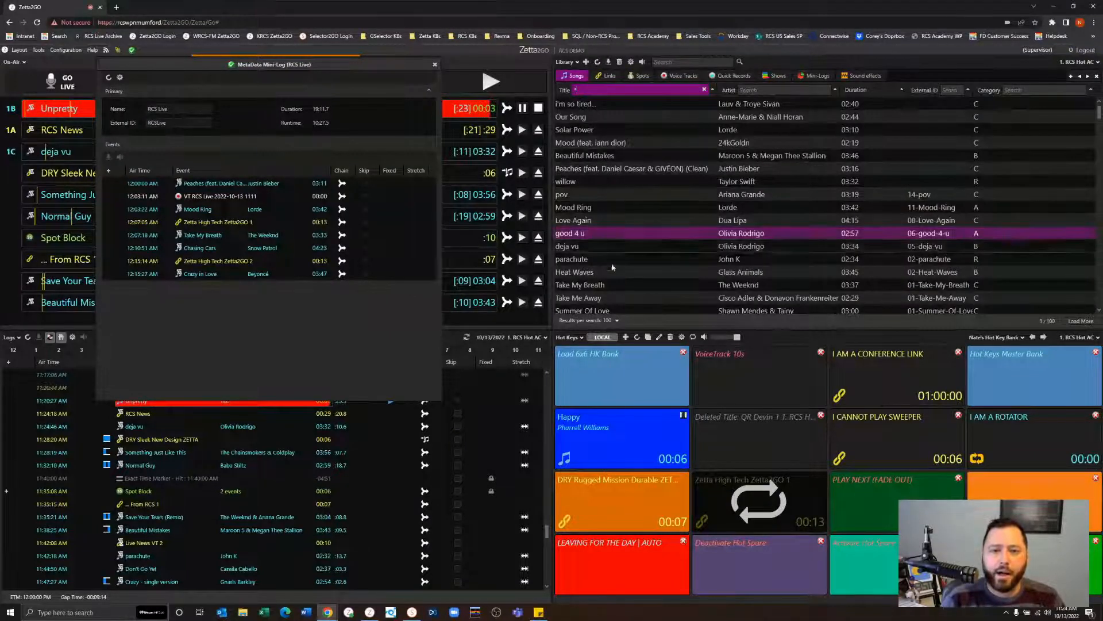
left_click_drag(607, 233, 293, 289)
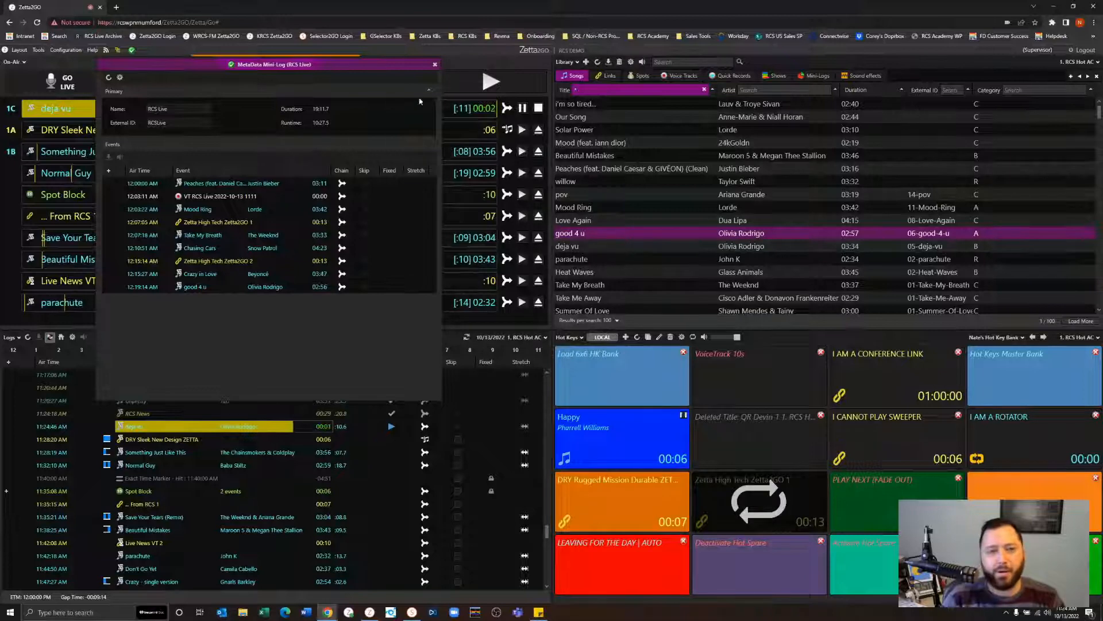
left_click(435, 65)
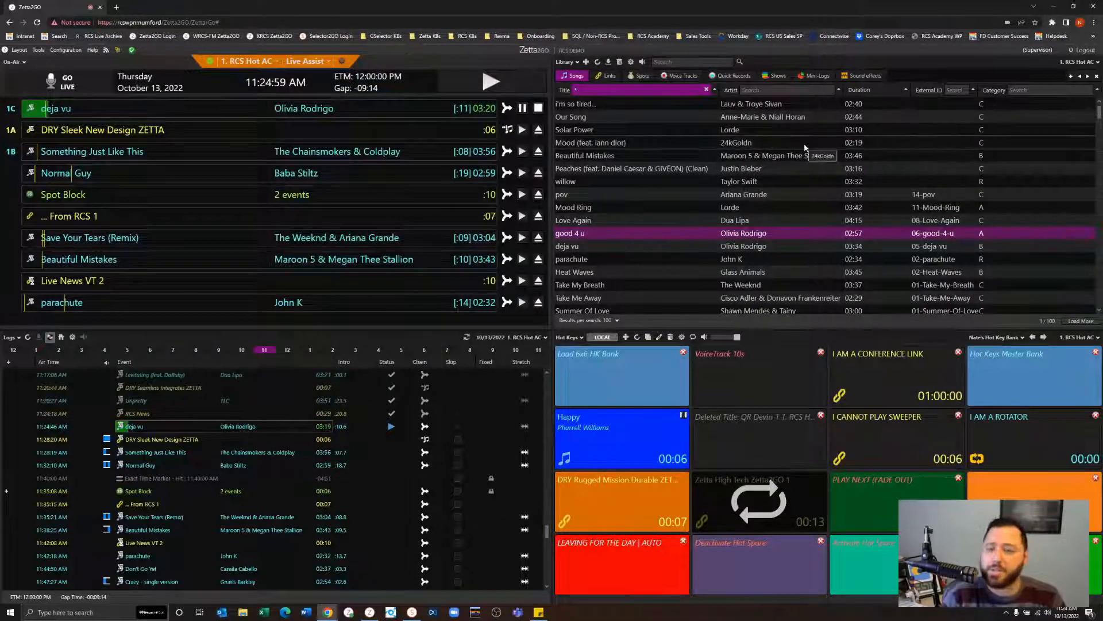